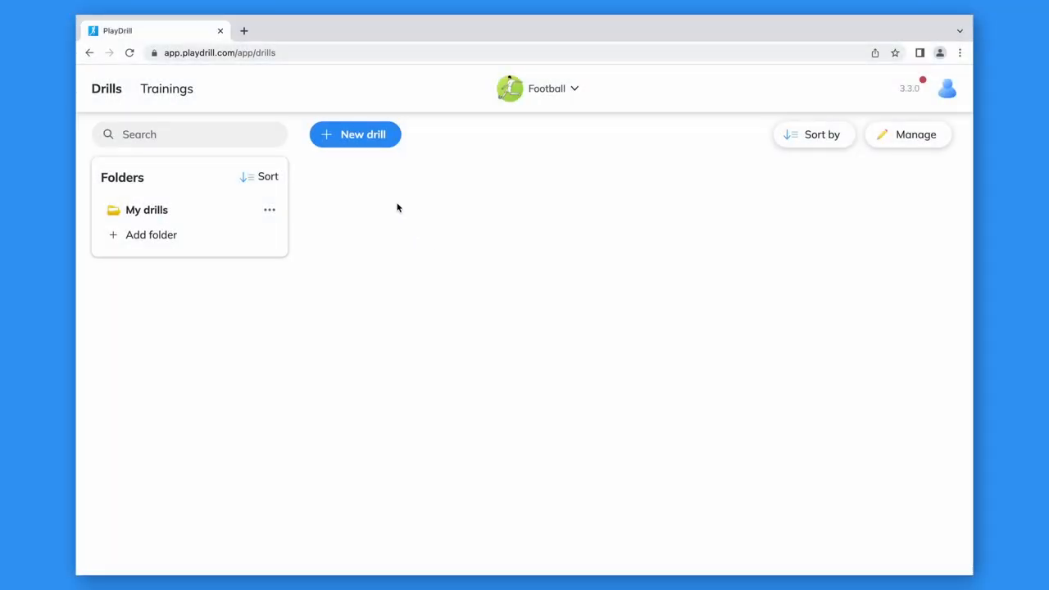
- Create a new drill and begin editing its title and description fields
{"action": "left_click", "coordinate": [363, 136]}
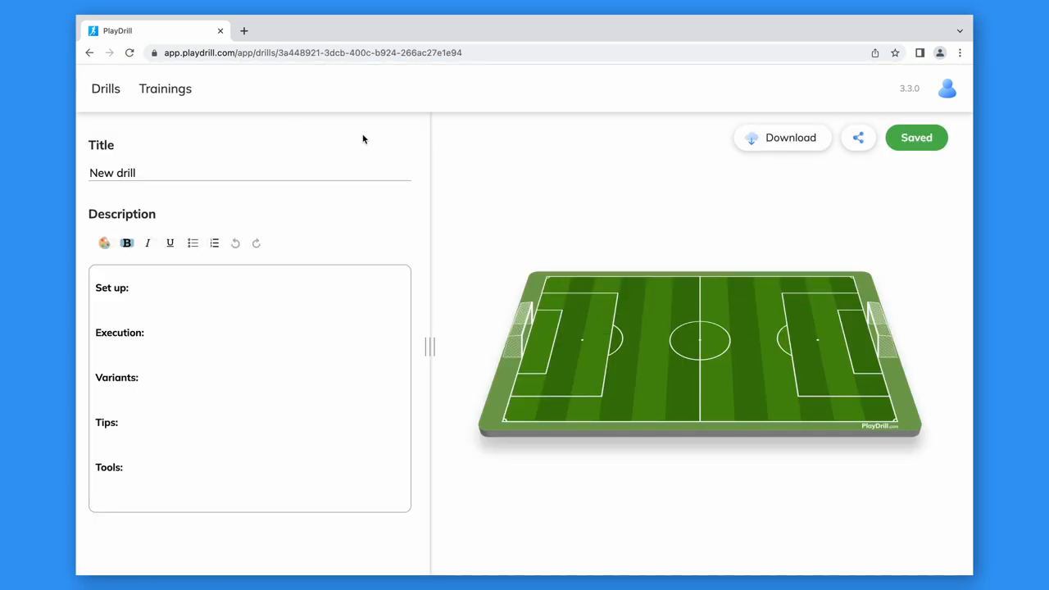
{"action": "left_click", "coordinate": [167, 172]}
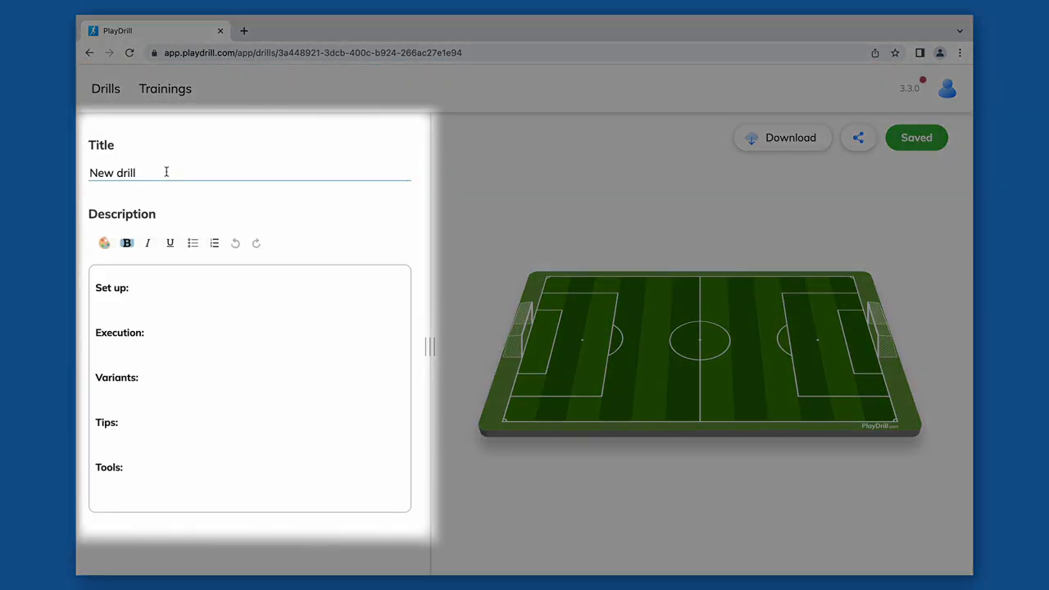
{"action": "left_click", "coordinate": [160, 288]}
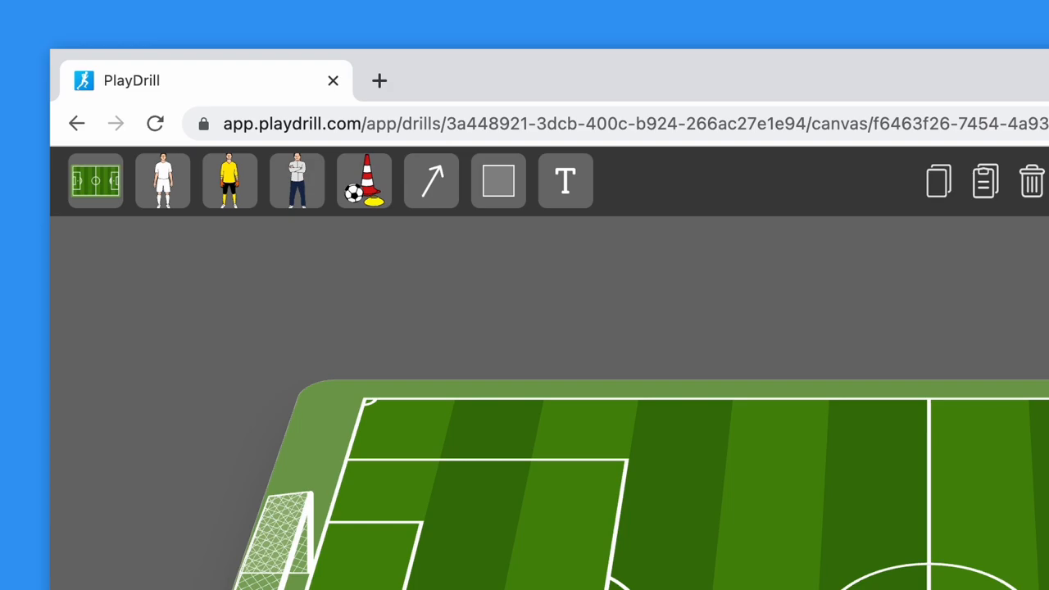
- Swap the full pitch for a half-pitch template with a single goal
{"action": "left_click", "coordinate": [100, 194]}
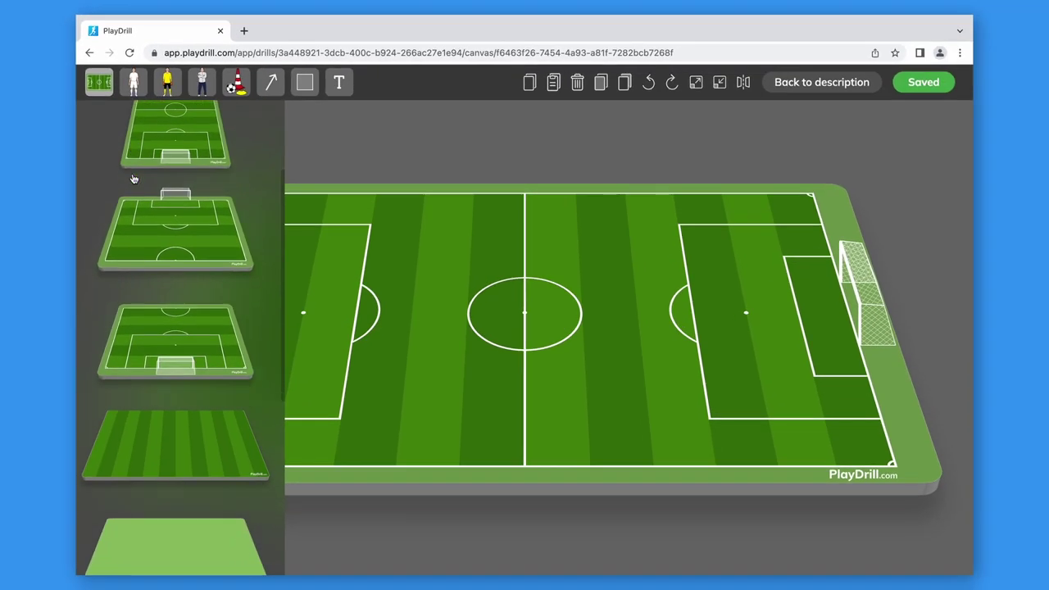
{"action": "scroll", "coordinate": [134, 178], "scroll_direction": "down", "scroll_amount": 3}
{"action": "scroll", "coordinate": [134, 179], "scroll_direction": "up", "scroll_amount": 3}
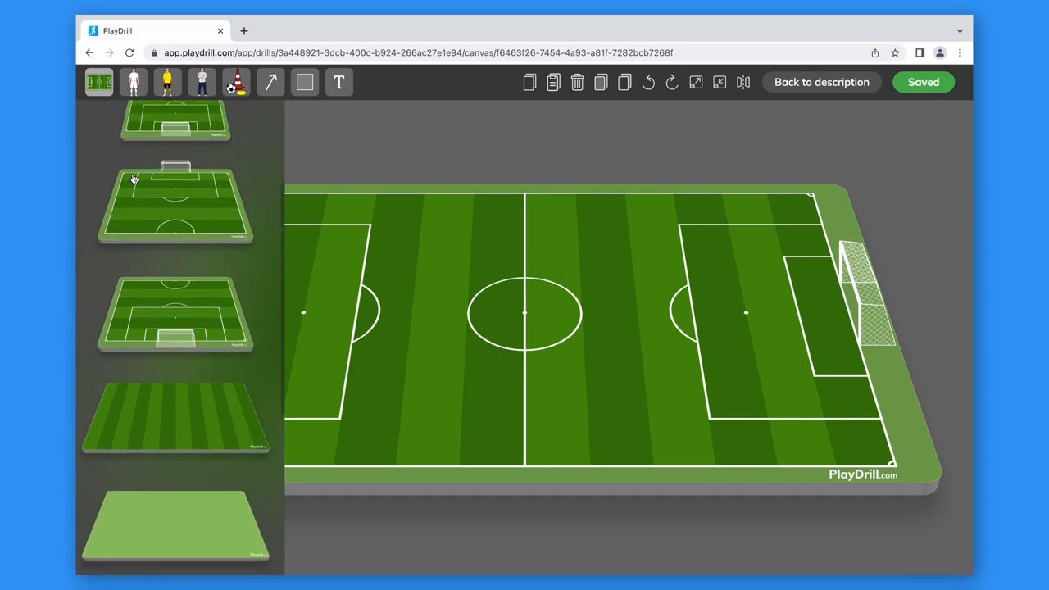
{"action": "left_click", "coordinate": [174, 206]}
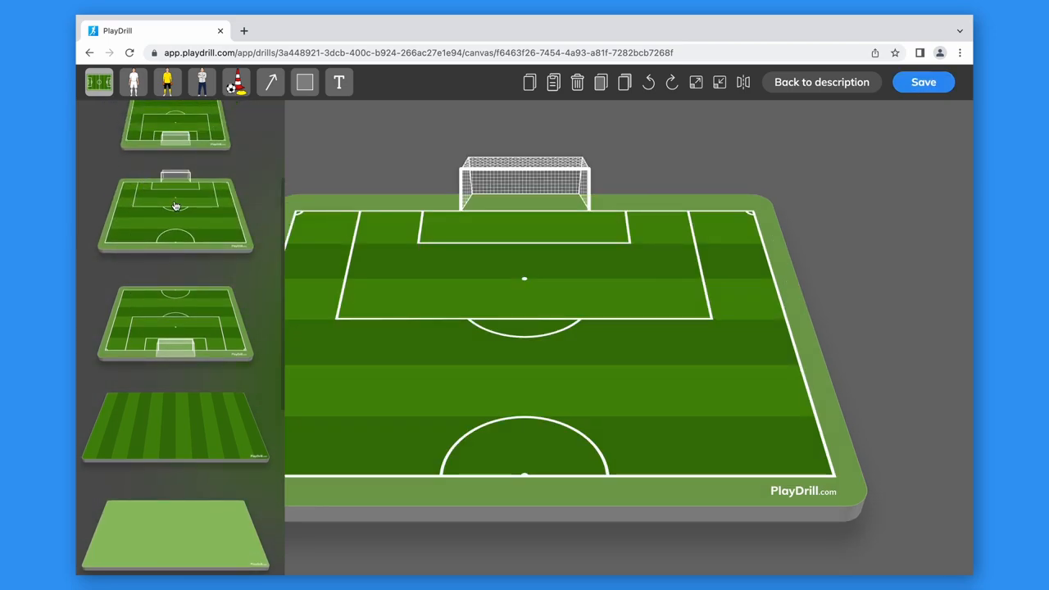
- Colour the player kit with strong blue shorts and a bright yellow shirt
{"action": "left_click", "coordinate": [136, 86]}
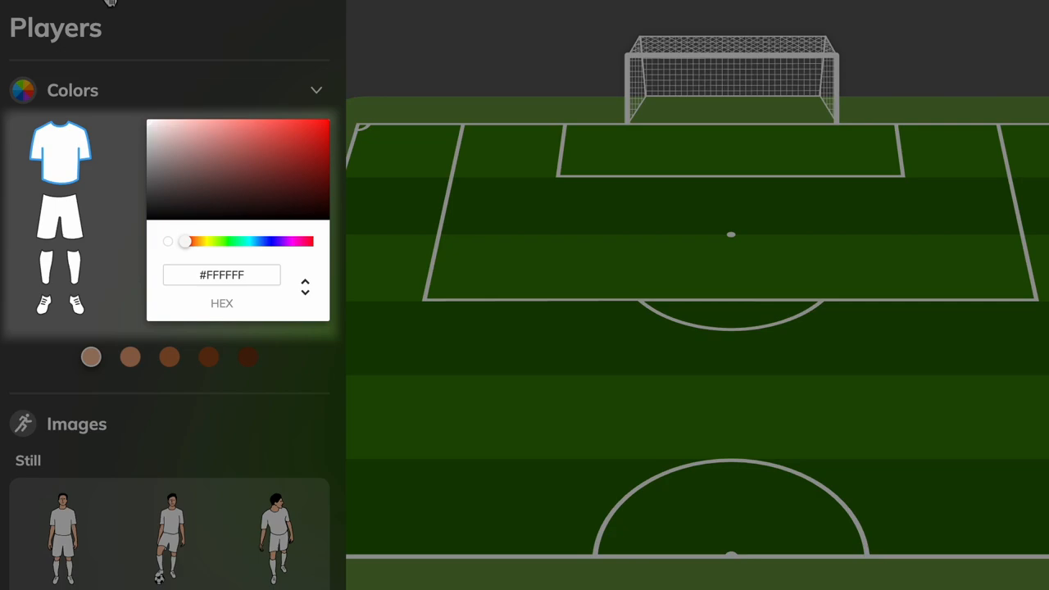
{"action": "left_click", "coordinate": [72, 227]}
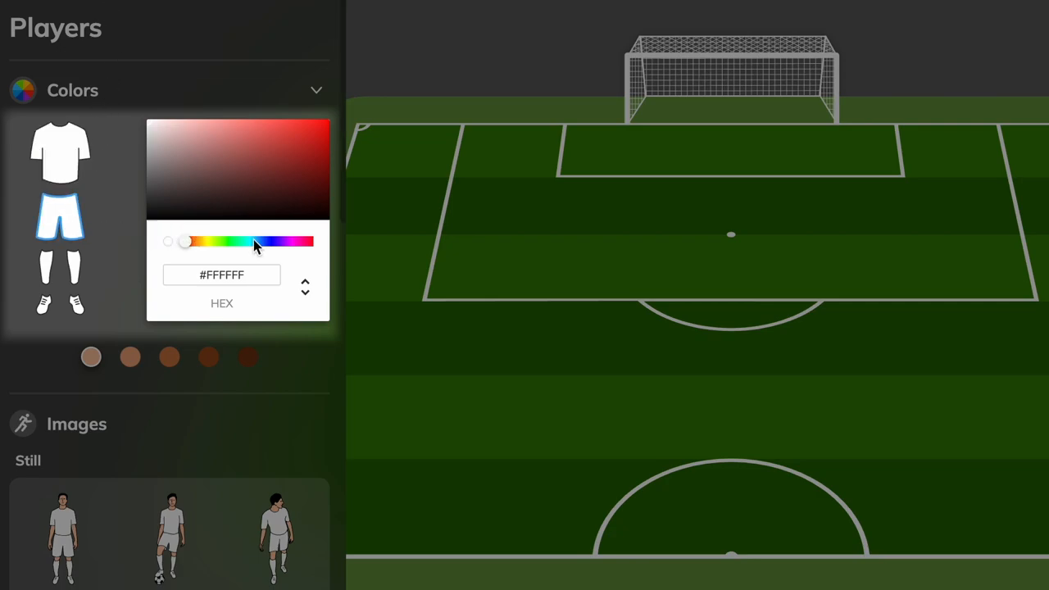
{"action": "left_click_drag", "start_coordinate": [259, 243], "coordinate": [271, 243]}
{"action": "left_click_drag", "start_coordinate": [313, 174], "coordinate": [336, 99]}
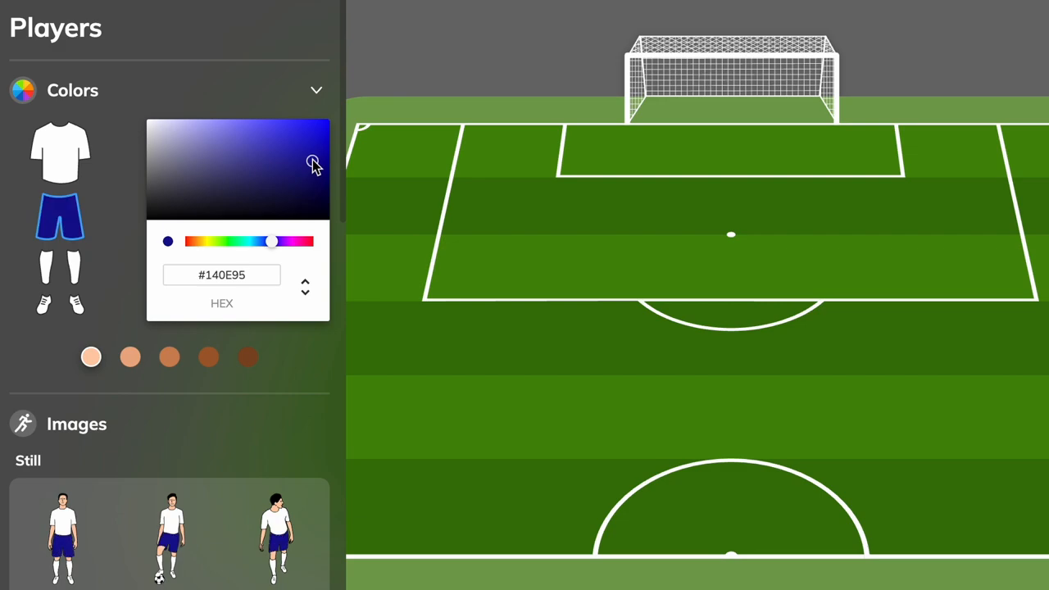
{"action": "left_click", "coordinate": [64, 158]}
{"action": "left_click", "coordinate": [210, 242]}
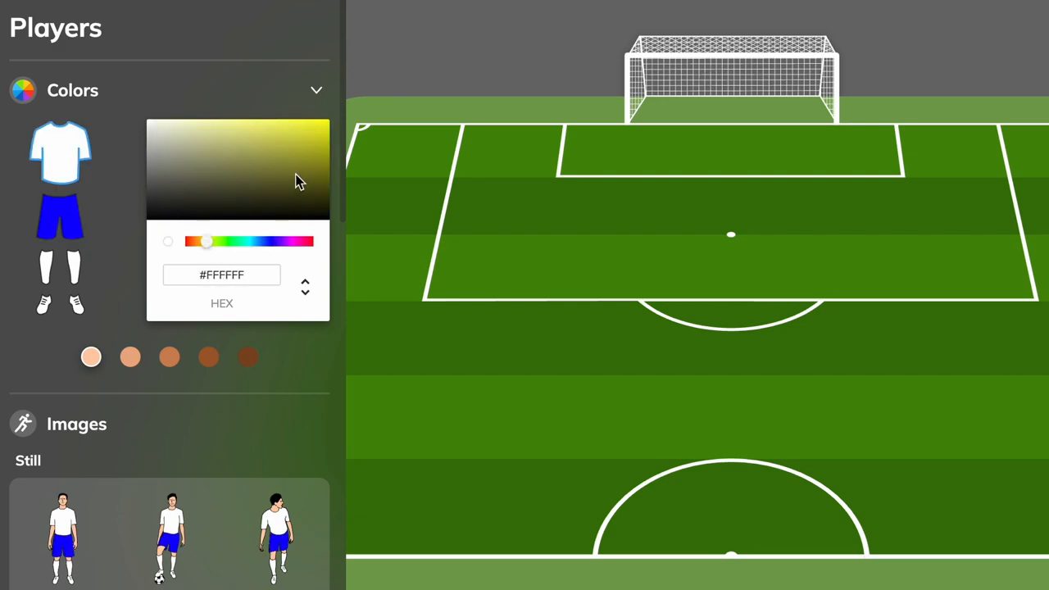
{"action": "left_click_drag", "start_coordinate": [298, 181], "coordinate": [335, 117]}
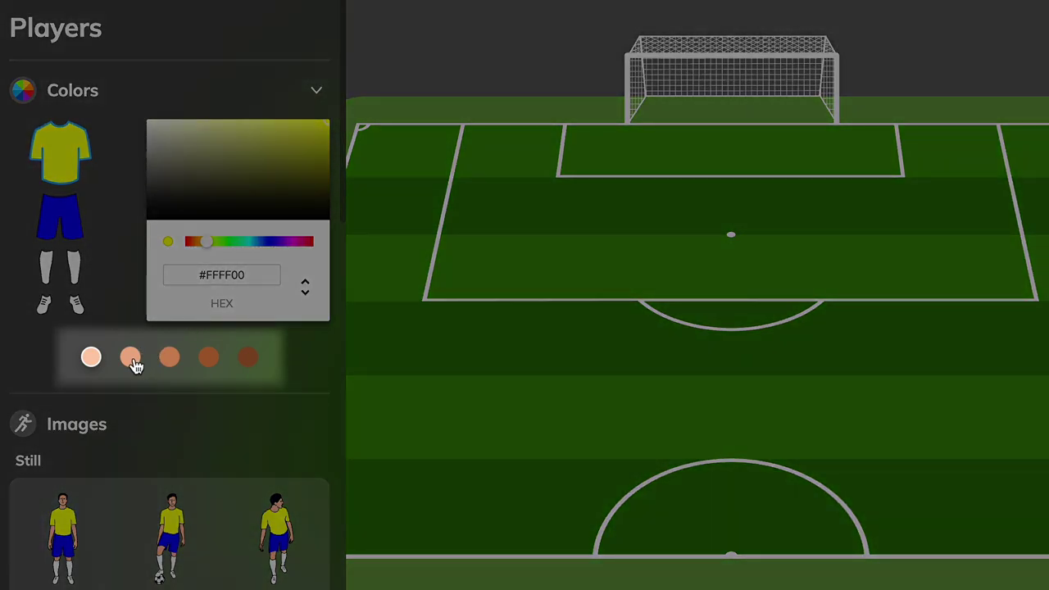
- Preview the darker skin tones, then settle on the lightest skin tone
{"action": "left_click", "coordinate": [132, 361]}
{"action": "left_click", "coordinate": [171, 360]}
{"action": "left_click", "coordinate": [210, 362]}
{"action": "left_click", "coordinate": [248, 361]}
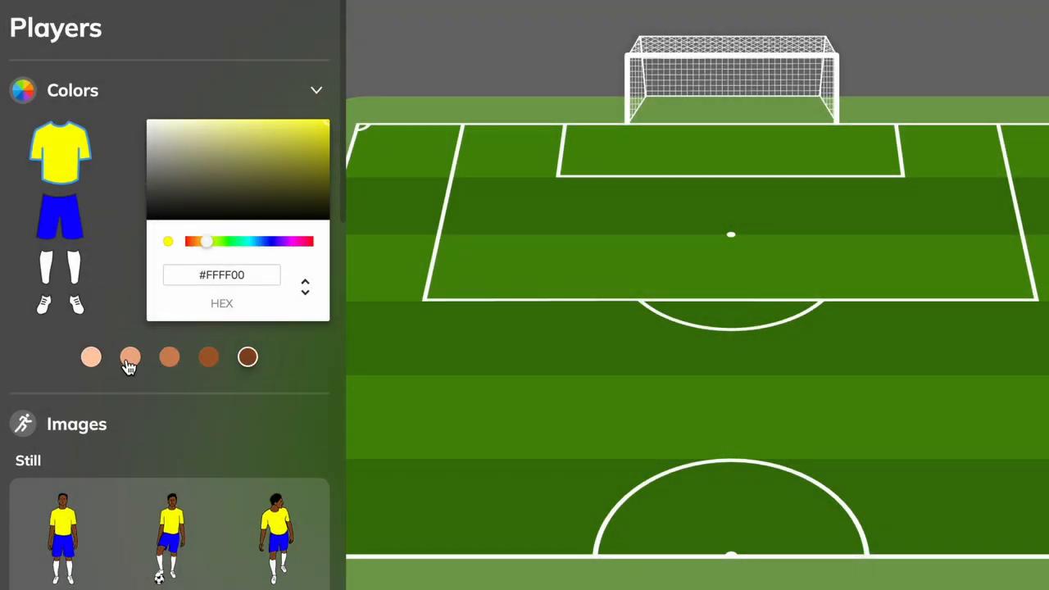
{"action": "left_click", "coordinate": [91, 358]}
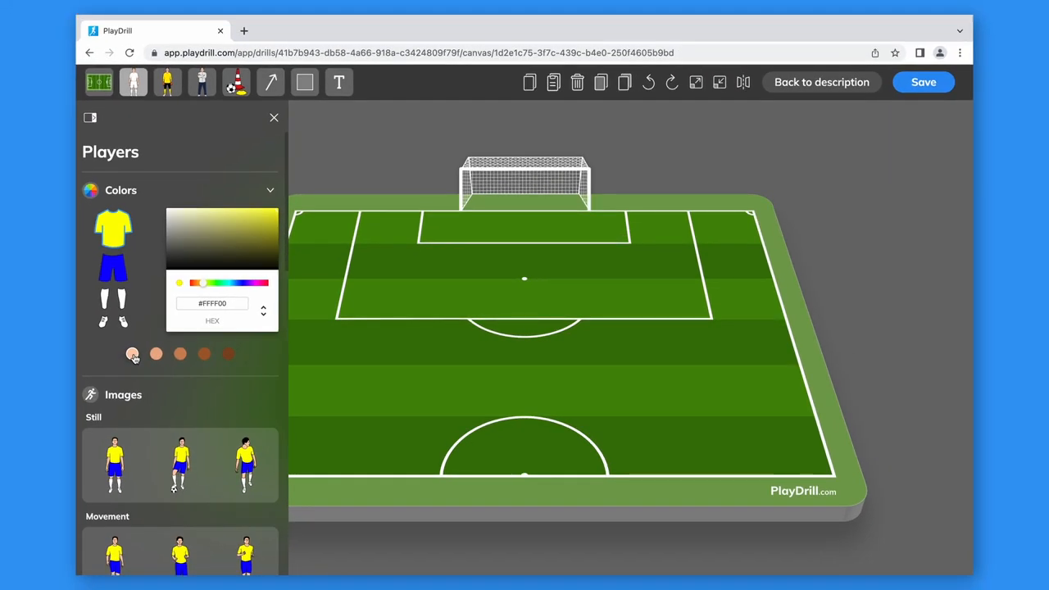
{"action": "scroll", "coordinate": [132, 359], "scroll_direction": "down", "scroll_amount": 2}
{"action": "scroll", "coordinate": [132, 358], "scroll_direction": "down", "scroll_amount": 3}
{"action": "scroll", "coordinate": [133, 354], "scroll_direction": "down", "scroll_amount": 3}
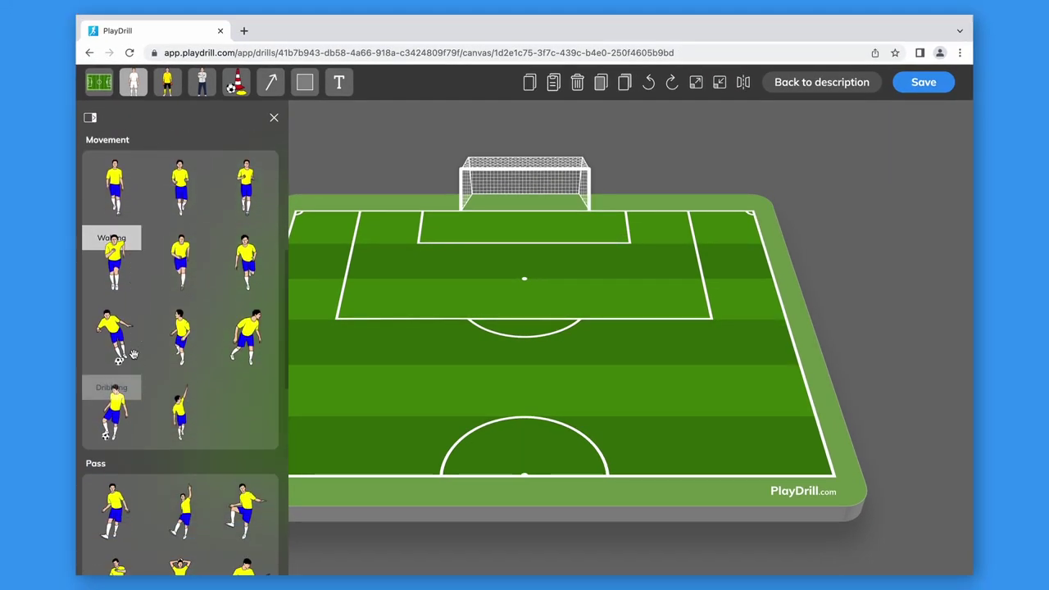
{"action": "scroll", "coordinate": [133, 354], "scroll_direction": "down", "scroll_amount": 3}
{"action": "scroll", "coordinate": [133, 354], "scroll_direction": "down", "scroll_amount": 2}
{"action": "scroll", "coordinate": [133, 354], "scroll_direction": "down", "scroll_amount": 2}
{"action": "scroll", "coordinate": [132, 353], "scroll_direction": "down", "scroll_amount": 2}
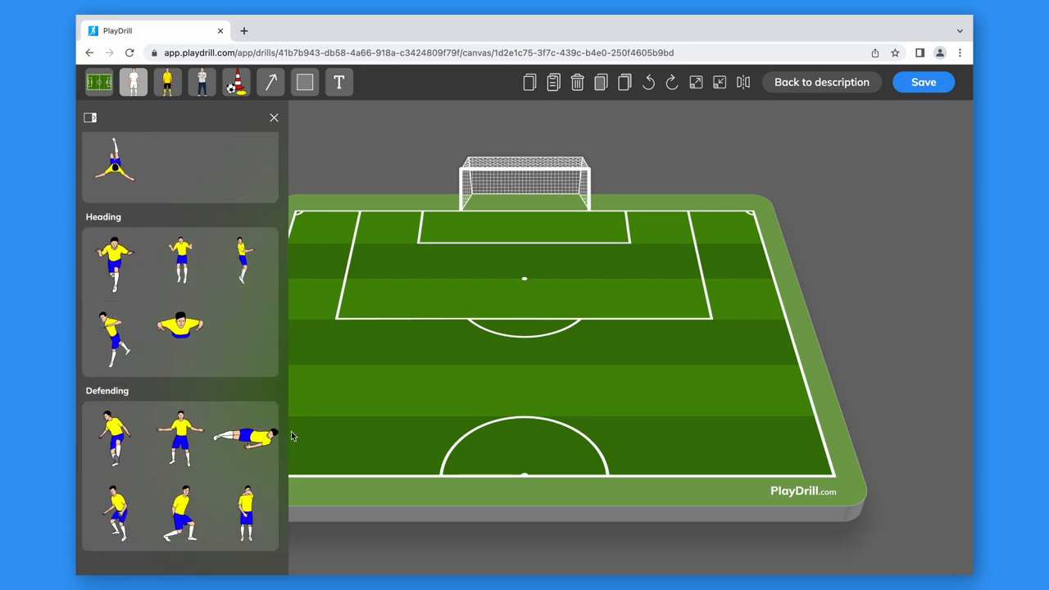
{"action": "mouse_move", "coordinate": [290, 452]}
{"action": "left_mouse_down"}
{"action": "mouse_move", "coordinate": [283, 276]}
{"action": "mouse_move", "coordinate": [333, 101]}
{"action": "left_mouse_up"}
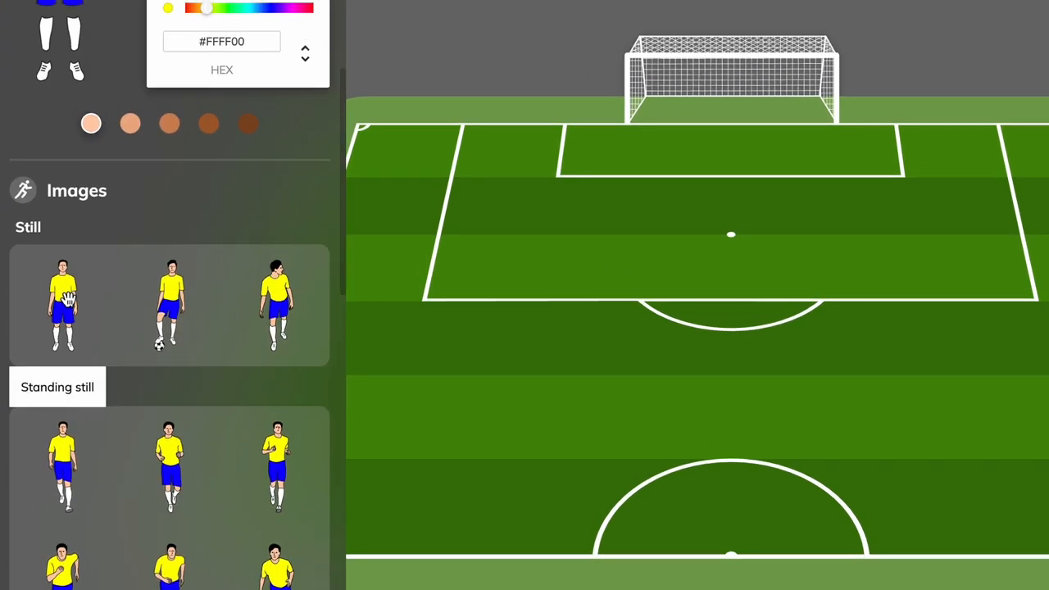
- Place a standing player on the half pitch, face him forward and move him below the penalty area
{"action": "left_click_drag", "start_coordinate": [63, 302], "coordinate": [527, 254]}
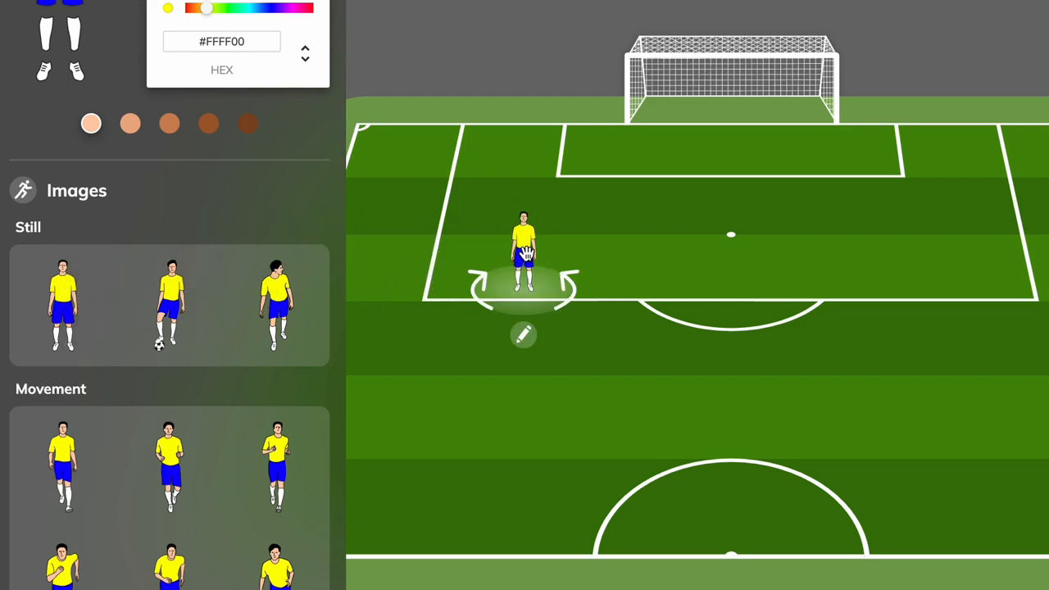
{"action": "left_click", "coordinate": [575, 296]}
{"action": "left_click", "coordinate": [576, 296]}
{"action": "left_click", "coordinate": [479, 295]}
{"action": "left_click", "coordinate": [480, 295]}
{"action": "mouse_move", "coordinate": [521, 250]}
{"action": "left_mouse_down"}
{"action": "mouse_move", "coordinate": [591, 204]}
{"action": "mouse_move", "coordinate": [487, 264]}
{"action": "mouse_move", "coordinate": [761, 236]}
{"action": "mouse_move", "coordinate": [539, 392]}
{"action": "left_mouse_up"}
- Recolour the placed player's socks and shirt to red and adjust his transparency
{"action": "left_click", "coordinate": [540, 481]}
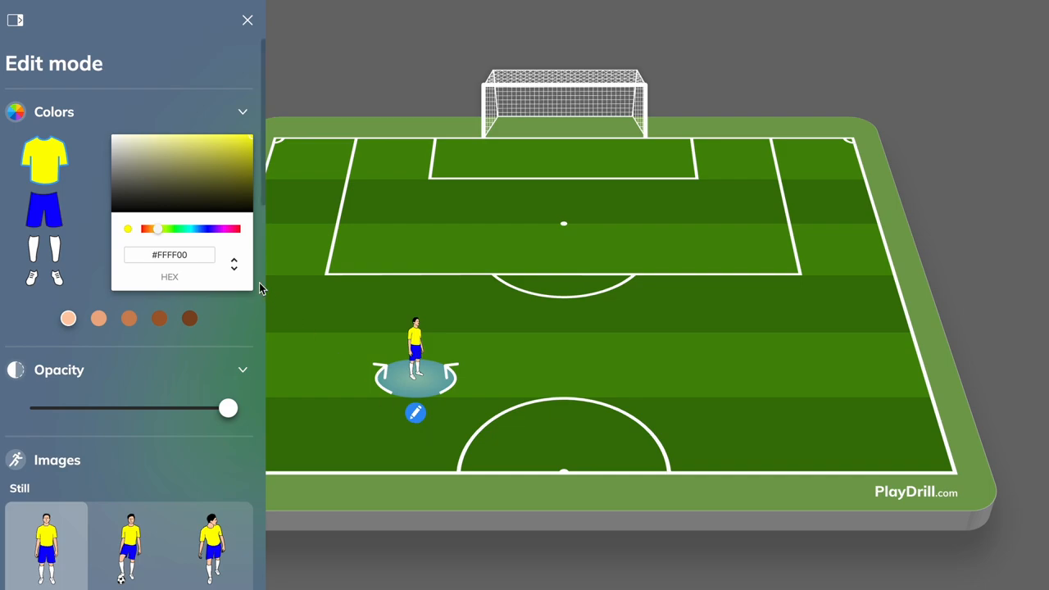
{"action": "left_click", "coordinate": [54, 246]}
{"action": "left_click_drag", "start_coordinate": [157, 229], "coordinate": [138, 230]}
{"action": "left_click_drag", "start_coordinate": [228, 157], "coordinate": [263, 138]}
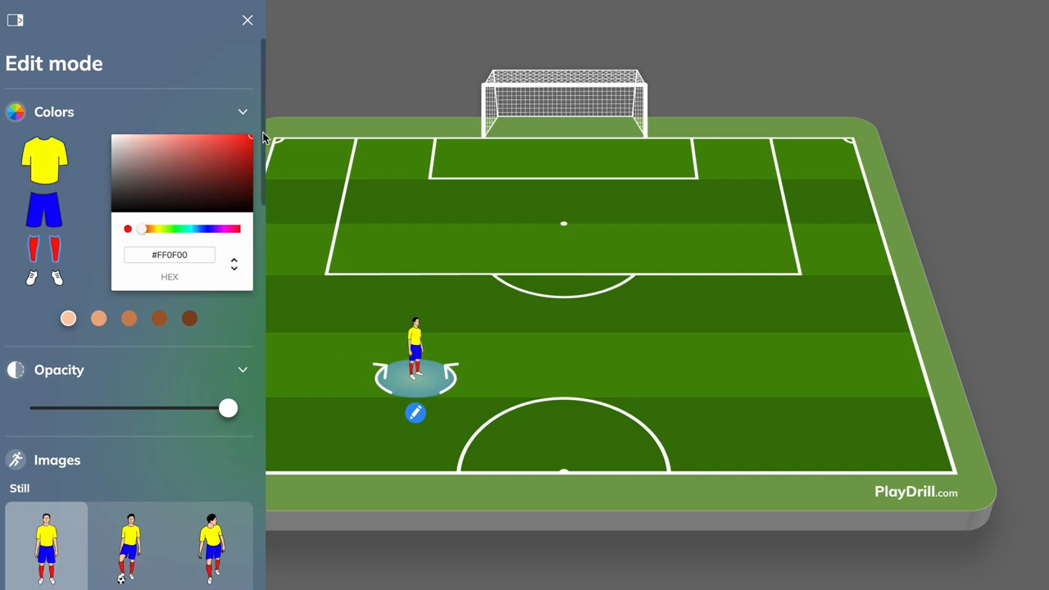
{"action": "left_click", "coordinate": [42, 166]}
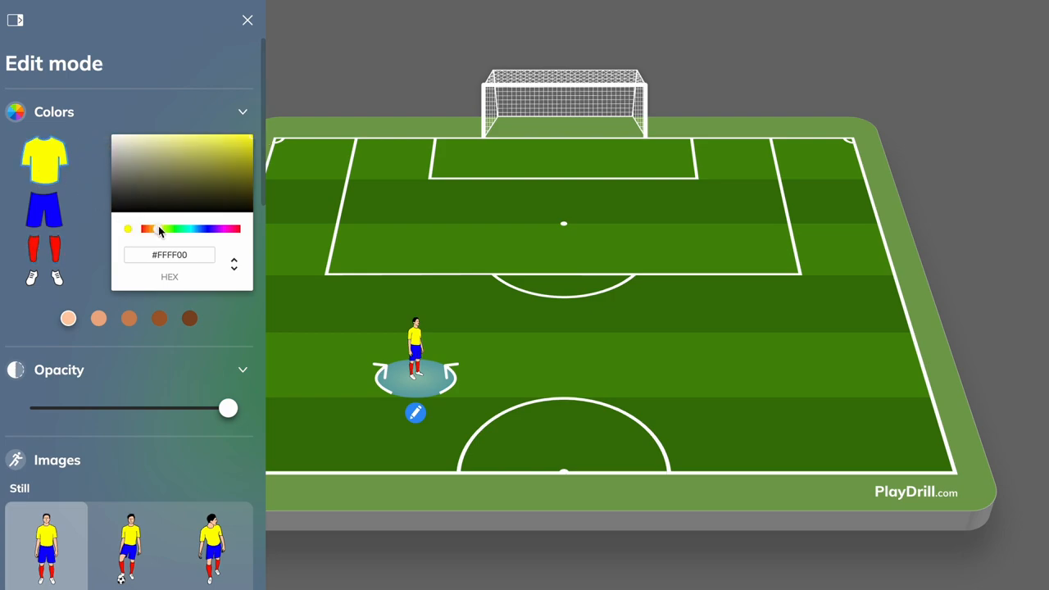
{"action": "left_click_drag", "start_coordinate": [160, 232], "coordinate": [246, 222]}
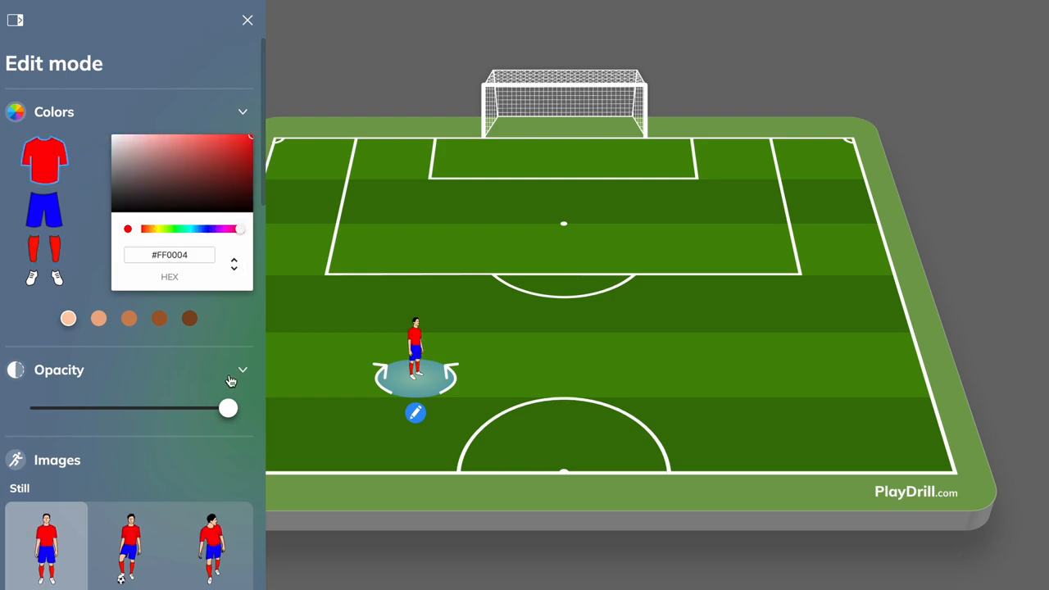
{"action": "mouse_move", "coordinate": [228, 408]}
{"action": "left_mouse_down"}
{"action": "mouse_move", "coordinate": [28, 409]}
{"action": "mouse_move", "coordinate": [238, 404]}
{"action": "left_mouse_up"}
{"action": "scroll", "coordinate": [237, 376], "scroll_direction": "down", "scroll_amount": 5}
- Try ball-under-foot and jogging poses, ending with the player in a running pose
{"action": "left_click", "coordinate": [129, 193]}
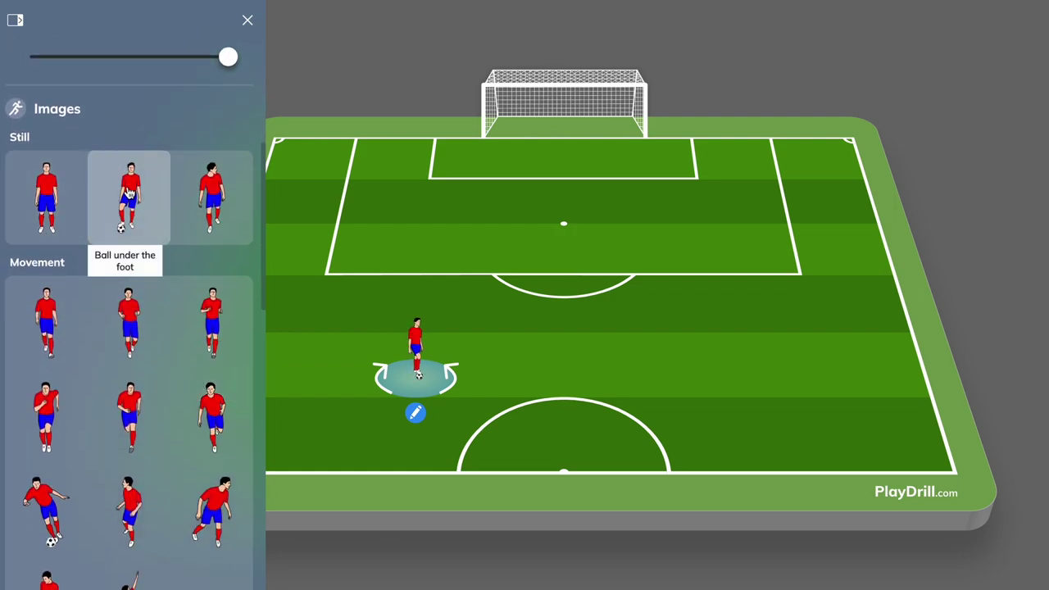
{"action": "left_click", "coordinate": [212, 192]}
{"action": "left_click", "coordinate": [46, 319]}
{"action": "left_click", "coordinate": [128, 321]}
{"action": "left_click", "coordinate": [219, 325]}
- Set the player to a fast sprint, then duplicate the red player and delete the copy
{"action": "left_click", "coordinate": [49, 418]}
{"action": "left_click", "coordinate": [325, 299]}
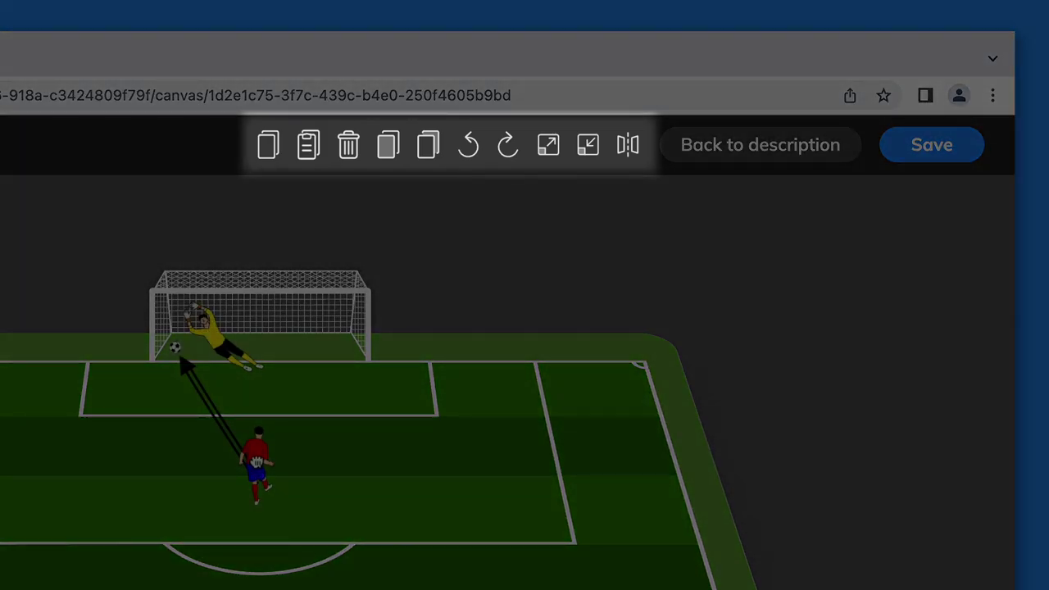
{"action": "left_click", "coordinate": [256, 464]}
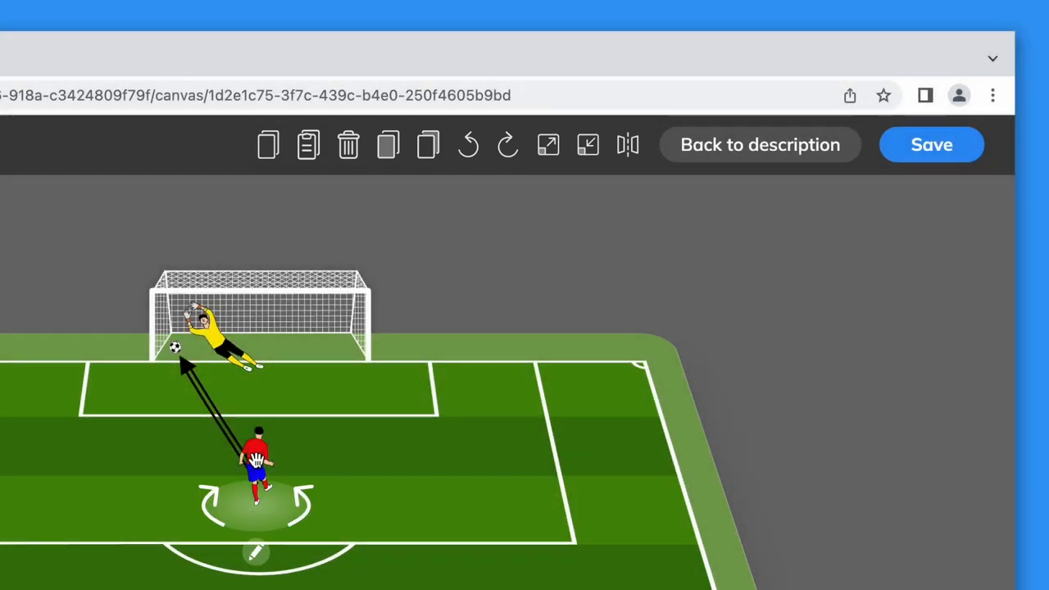
{"action": "left_click", "coordinate": [270, 159]}
{"action": "left_click", "coordinate": [309, 153]}
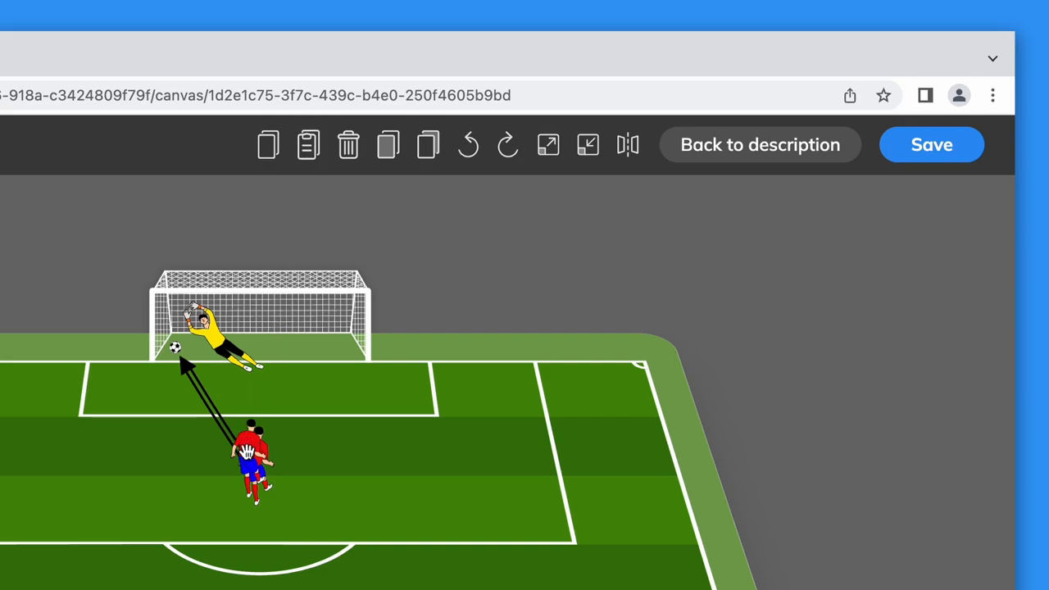
{"action": "left_click_drag", "start_coordinate": [256, 451], "coordinate": [368, 450]}
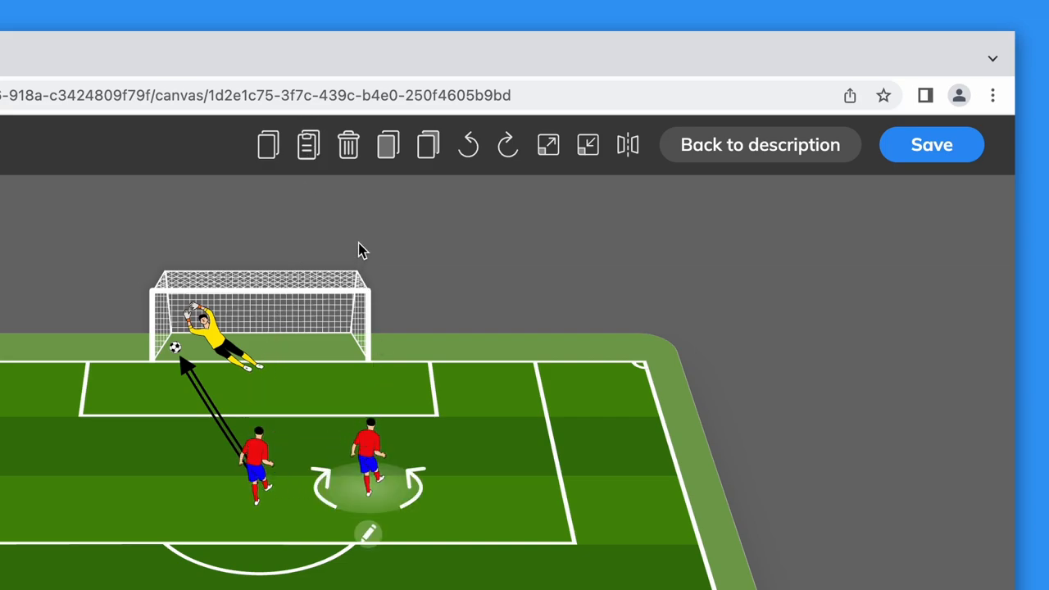
{"action": "left_click", "coordinate": [350, 157]}
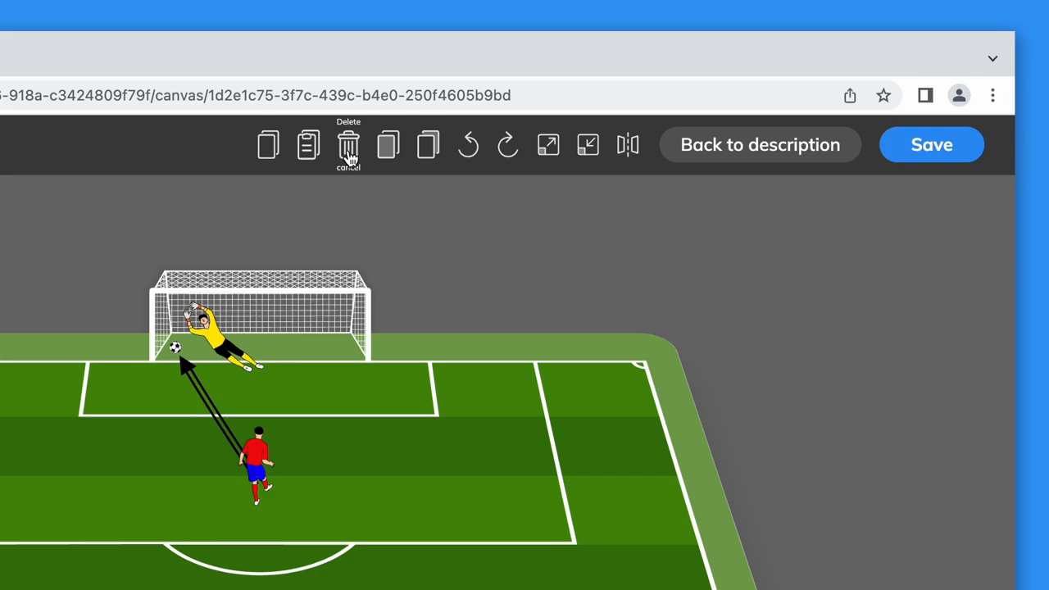
- Toggle the goalkeeper behind and in front of the red player, then move him up into the goal
{"action": "left_click_drag", "start_coordinate": [252, 414], "coordinate": [284, 509]}
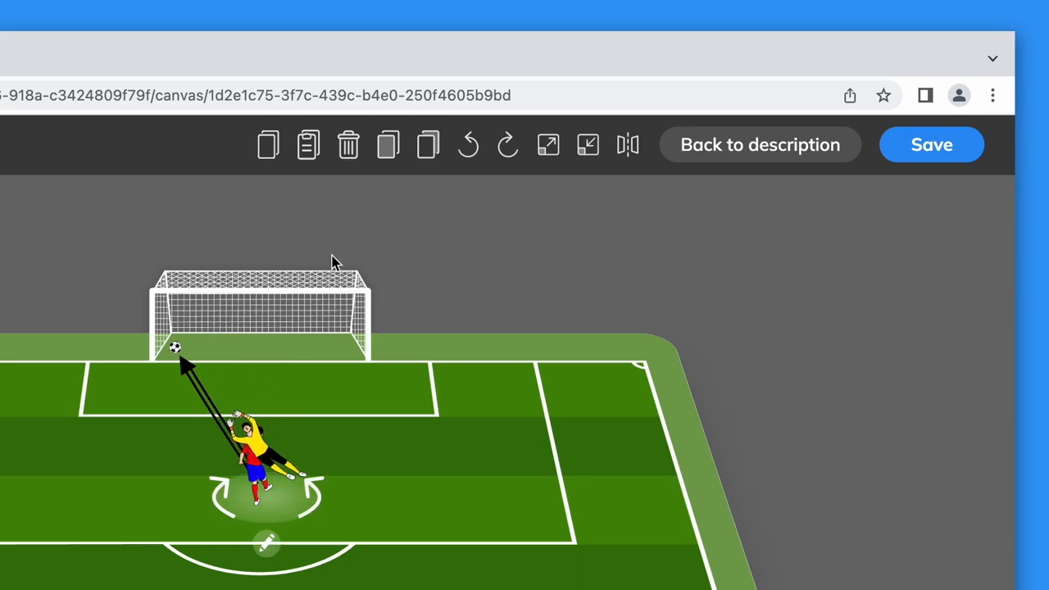
{"action": "left_click", "coordinate": [434, 158]}
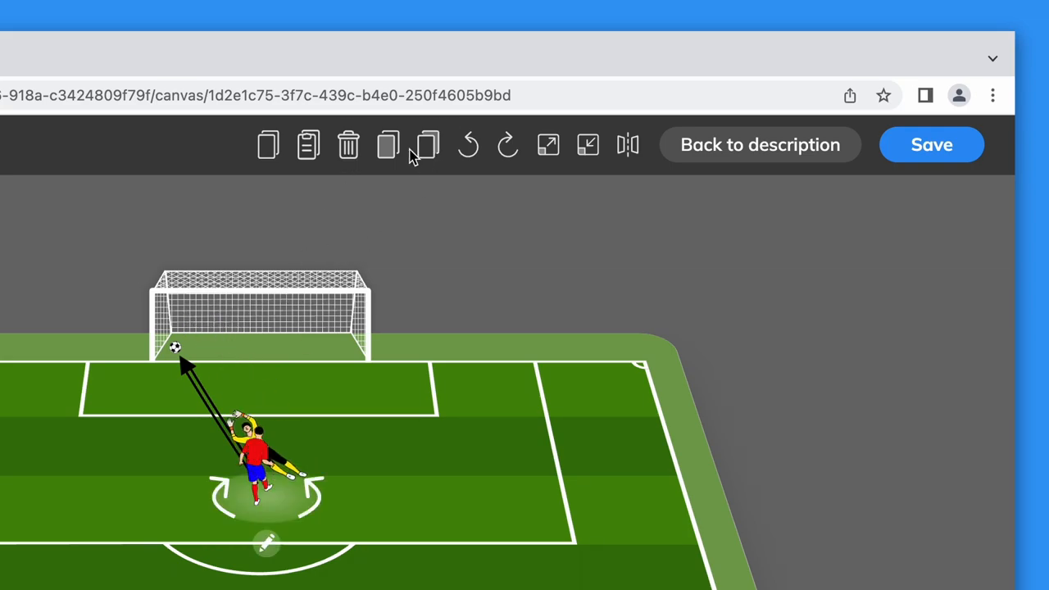
{"action": "left_click", "coordinate": [388, 156]}
{"action": "left_click", "coordinate": [430, 156]}
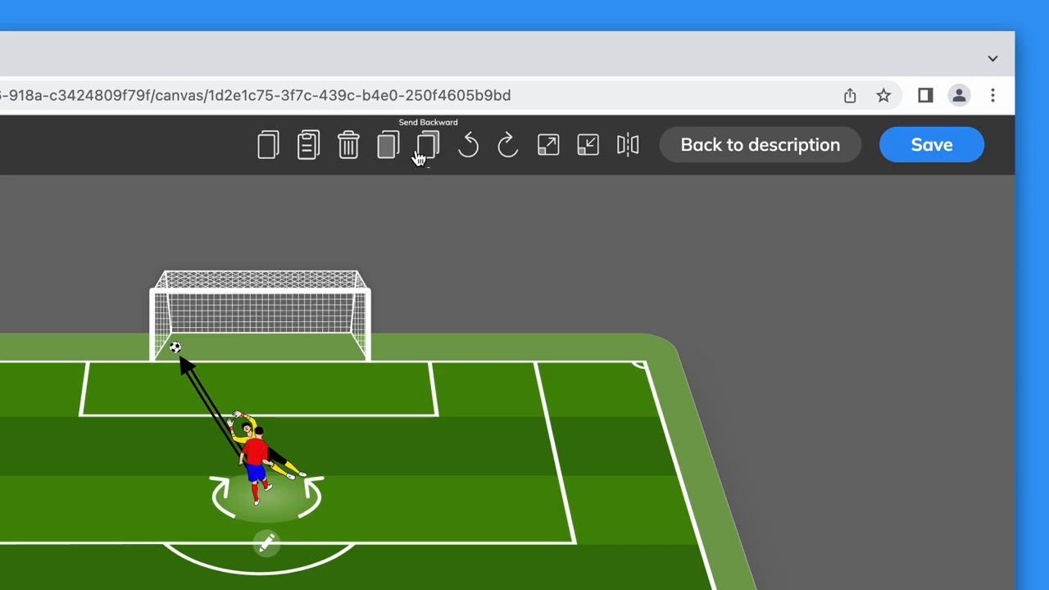
{"action": "left_click", "coordinate": [390, 157]}
{"action": "left_click_drag", "start_coordinate": [254, 443], "coordinate": [233, 342]}
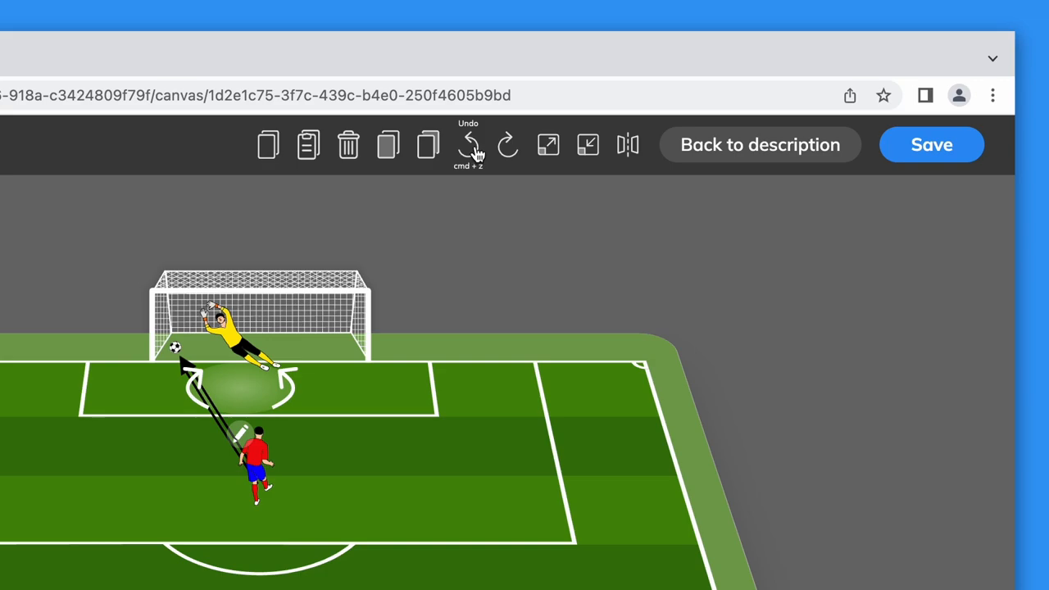
- Undo the last two goalkeeper changes and redo them all
{"action": "left_click", "coordinate": [473, 148]}
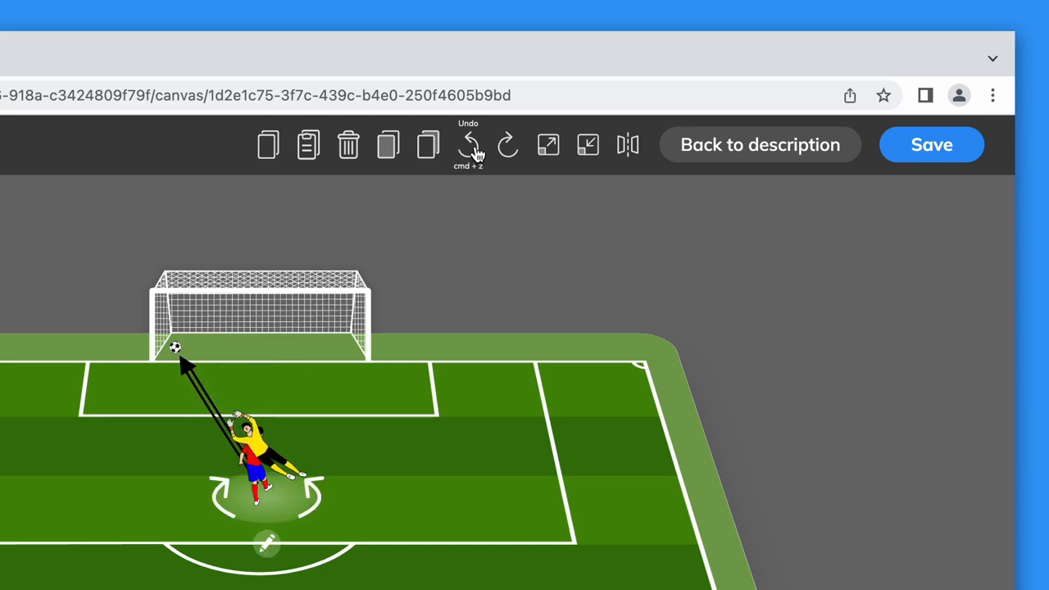
{"action": "left_click", "coordinate": [473, 148]}
{"action": "left_click", "coordinate": [475, 152]}
{"action": "left_click", "coordinate": [506, 153]}
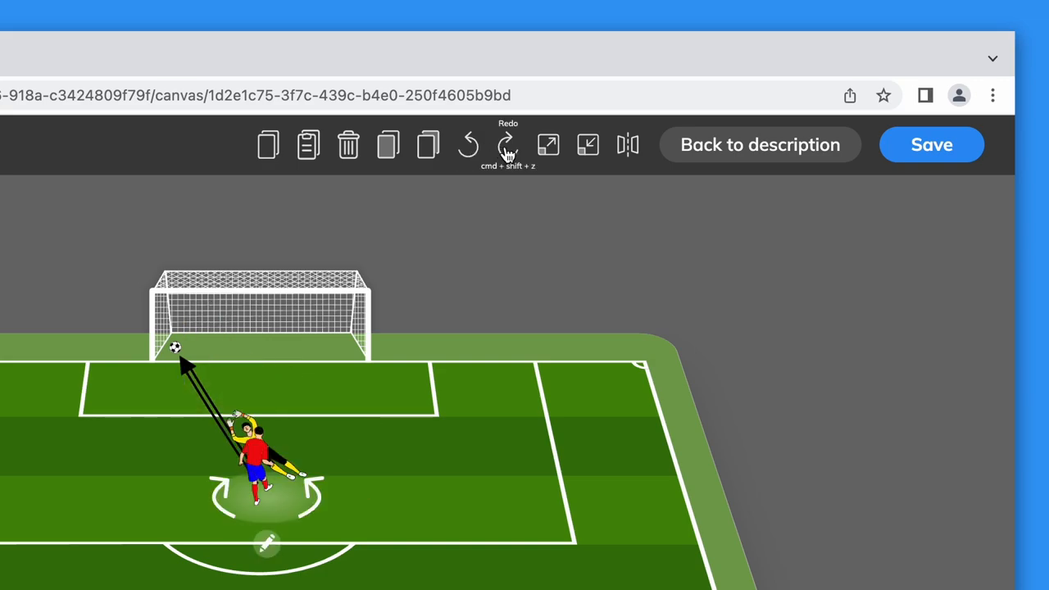
{"action": "left_click", "coordinate": [507, 152]}
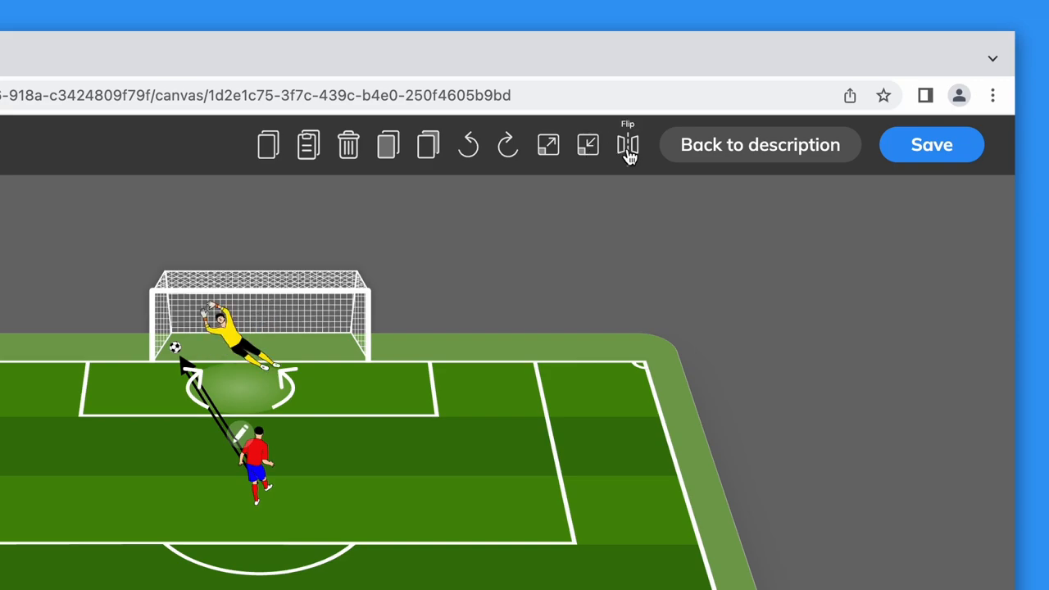
- Move the red player off the arrow's end, rotate him and mirror his facing
{"action": "left_click_drag", "start_coordinate": [256, 459], "coordinate": [393, 439]}
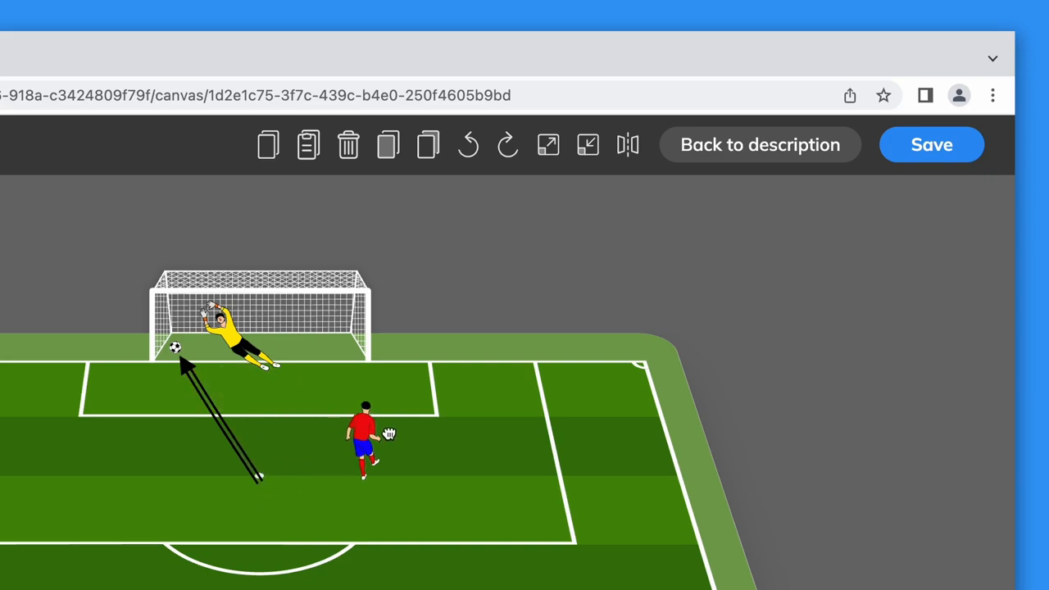
{"action": "left_click", "coordinate": [441, 468]}
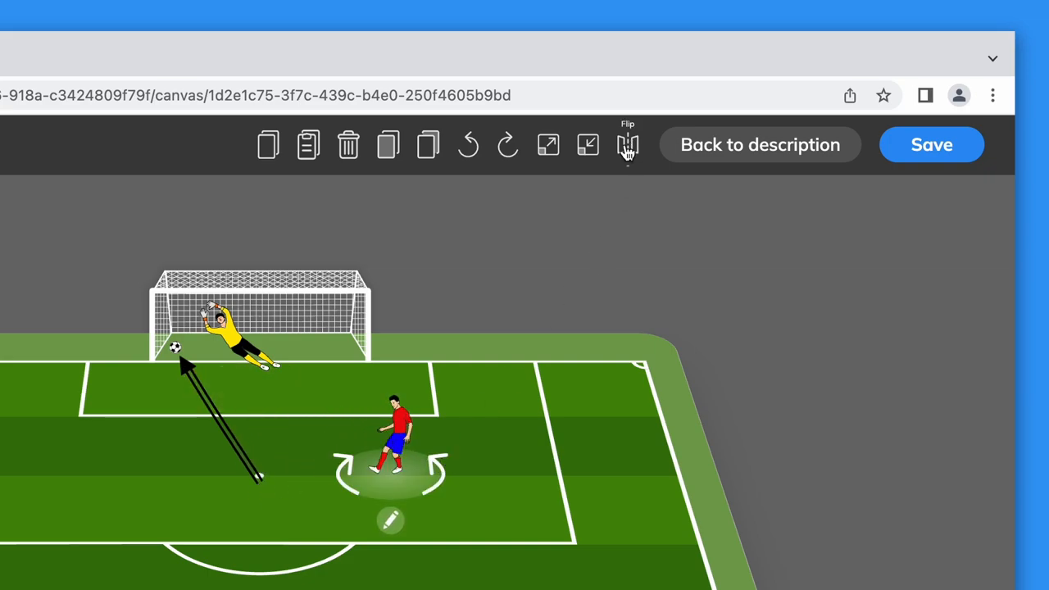
{"action": "left_click", "coordinate": [627, 148]}
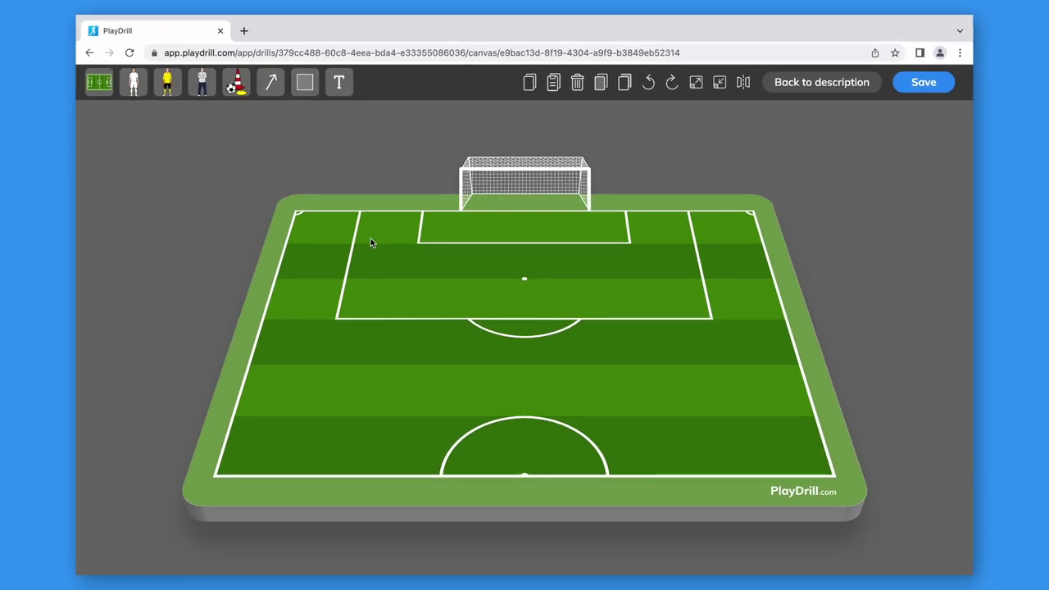
- Place a standing and a dribbling blue player plus a mirrored goalkeeper above the penalty arc
{"action": "left_click", "coordinate": [134, 82]}
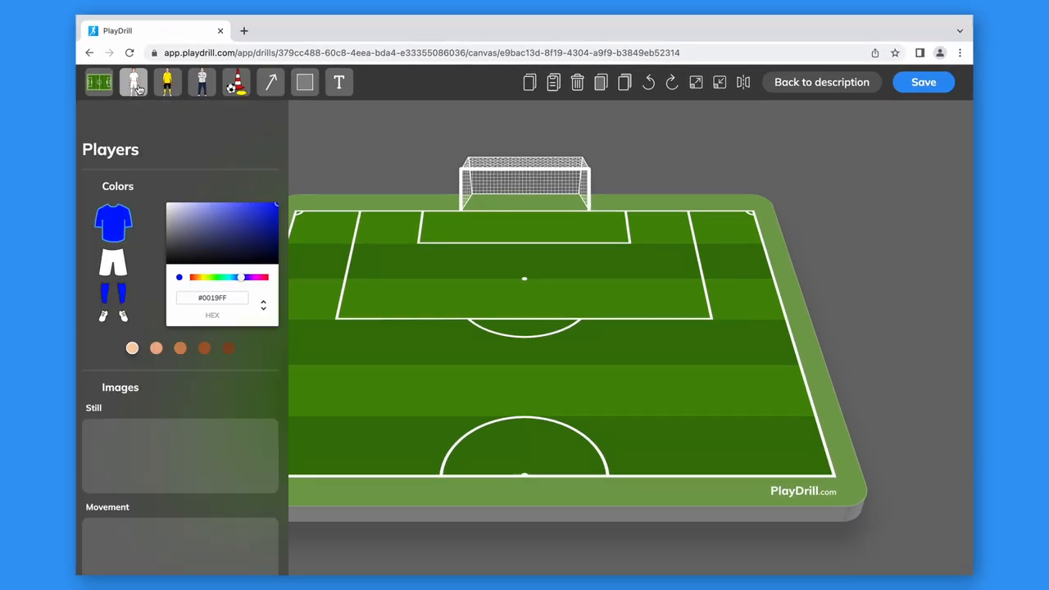
{"action": "scroll", "coordinate": [180, 328], "scroll_direction": "down", "scroll_amount": 3}
{"action": "left_click", "coordinate": [115, 264]}
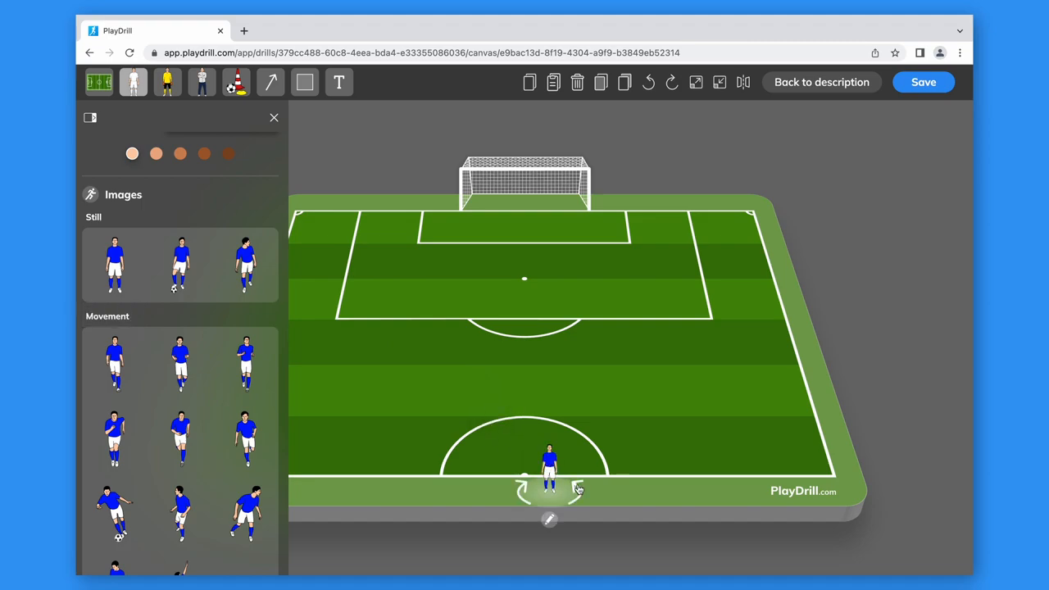
{"action": "scroll", "coordinate": [221, 401], "scroll_direction": "down", "scroll_amount": 5}
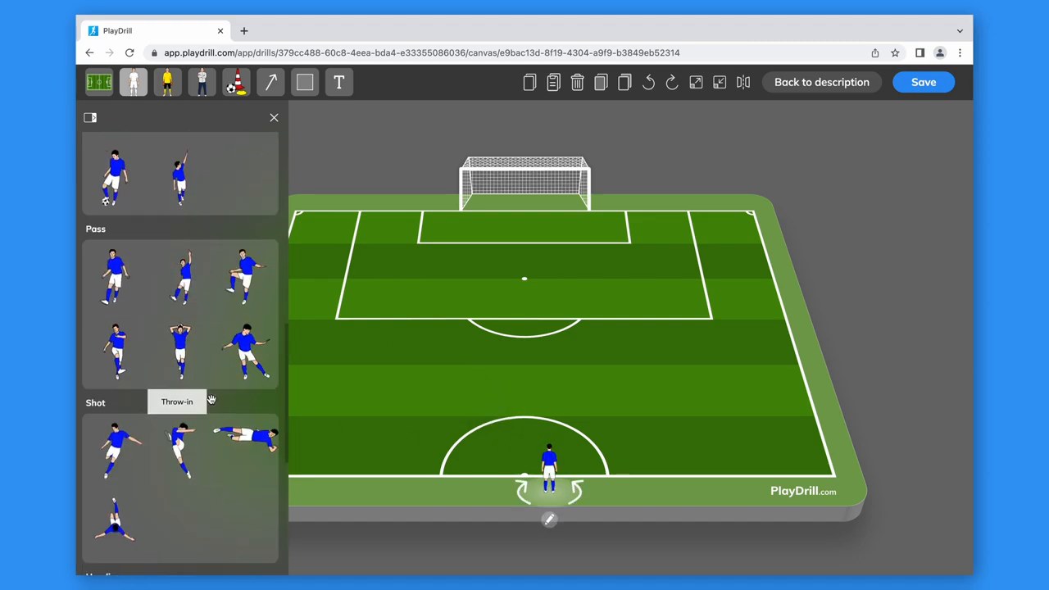
{"action": "scroll", "coordinate": [180, 394], "scroll_direction": "up", "scroll_amount": 3}
{"action": "left_click_drag", "start_coordinate": [246, 373], "coordinate": [537, 332]}
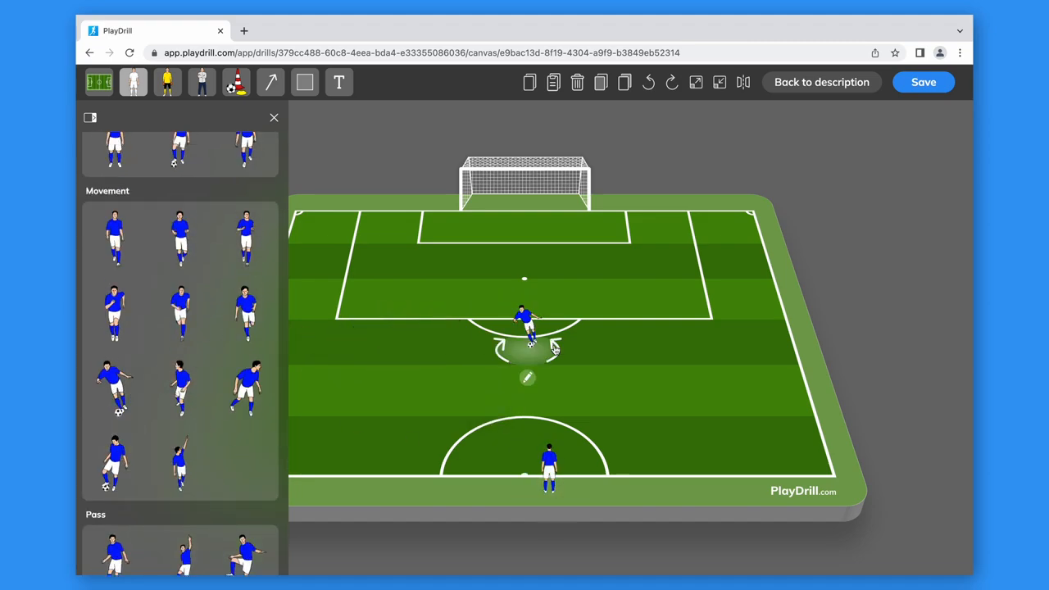
{"action": "left_click", "coordinate": [167, 82]}
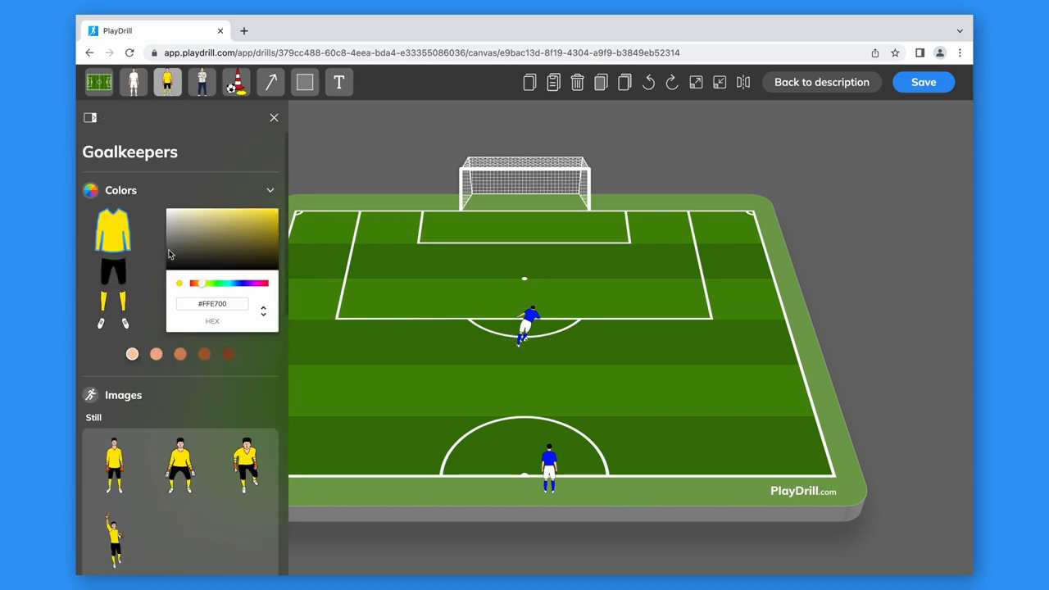
{"action": "scroll", "coordinate": [176, 246], "scroll_direction": "down", "scroll_amount": 5}
{"action": "scroll", "coordinate": [176, 246], "scroll_direction": "down", "scroll_amount": 3}
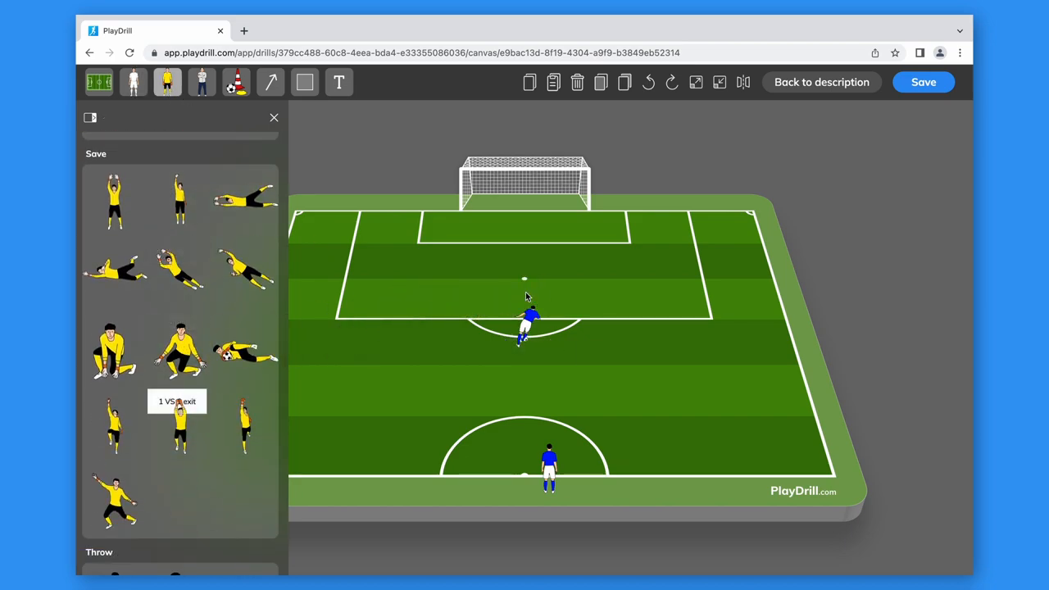
{"action": "left_click_drag", "start_coordinate": [247, 351], "coordinate": [527, 295]}
{"action": "left_click", "coordinate": [743, 88]}
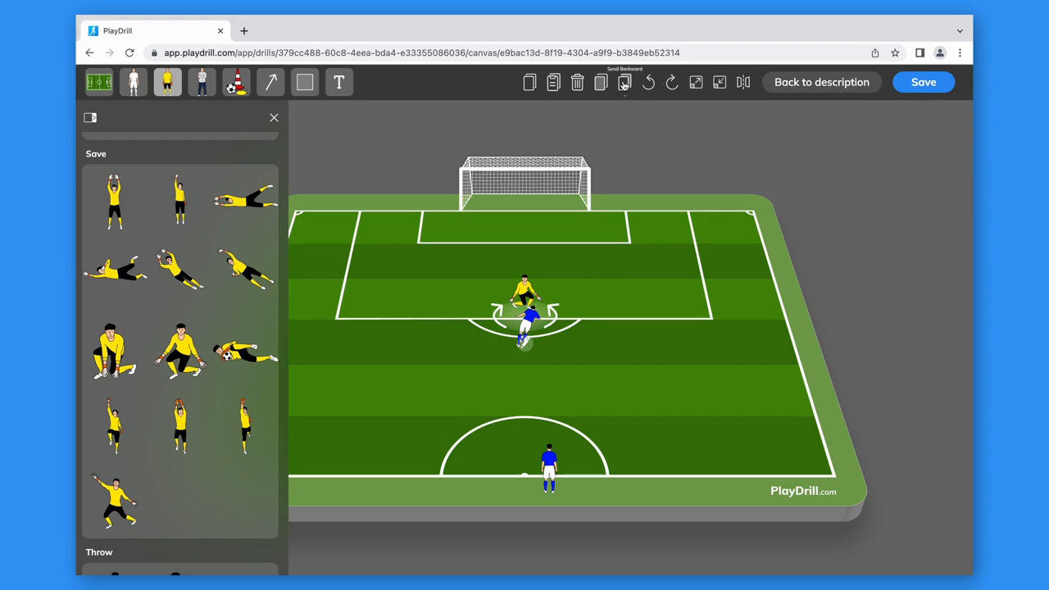
- Add a coach with a ball at his feet in the left penalty area and a cone beside the blue player
{"action": "left_click", "coordinate": [202, 82]}
{"action": "scroll", "coordinate": [173, 263], "scroll_direction": "down", "scroll_amount": 3}
{"action": "scroll", "coordinate": [174, 262], "scroll_direction": "down", "scroll_amount": 3}
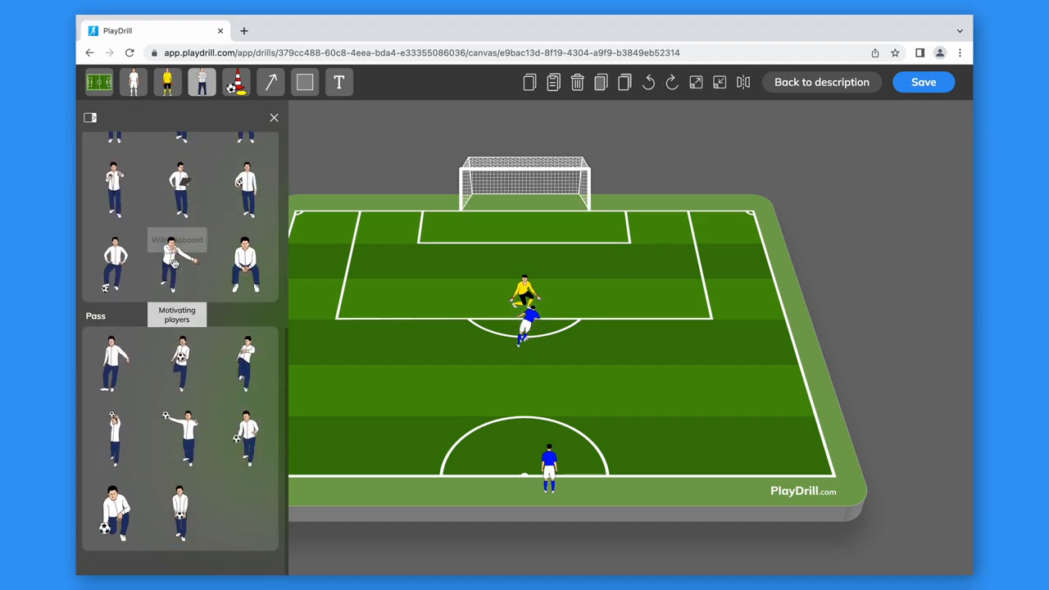
{"action": "left_click_drag", "start_coordinate": [115, 359], "coordinate": [370, 281]}
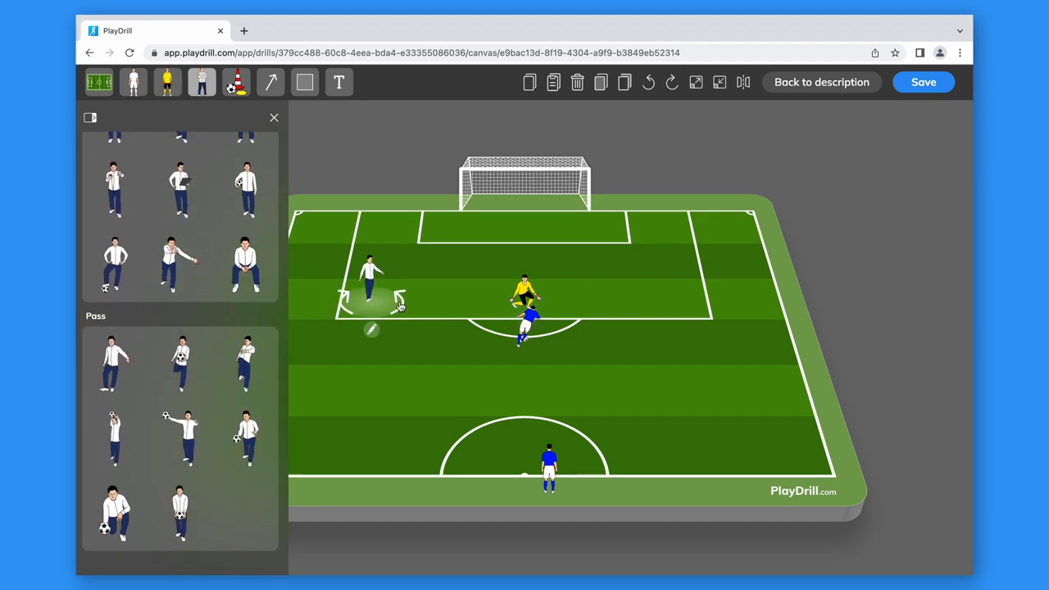
{"action": "left_click", "coordinate": [236, 82]}
{"action": "scroll", "coordinate": [222, 214], "scroll_direction": "down", "scroll_amount": 3}
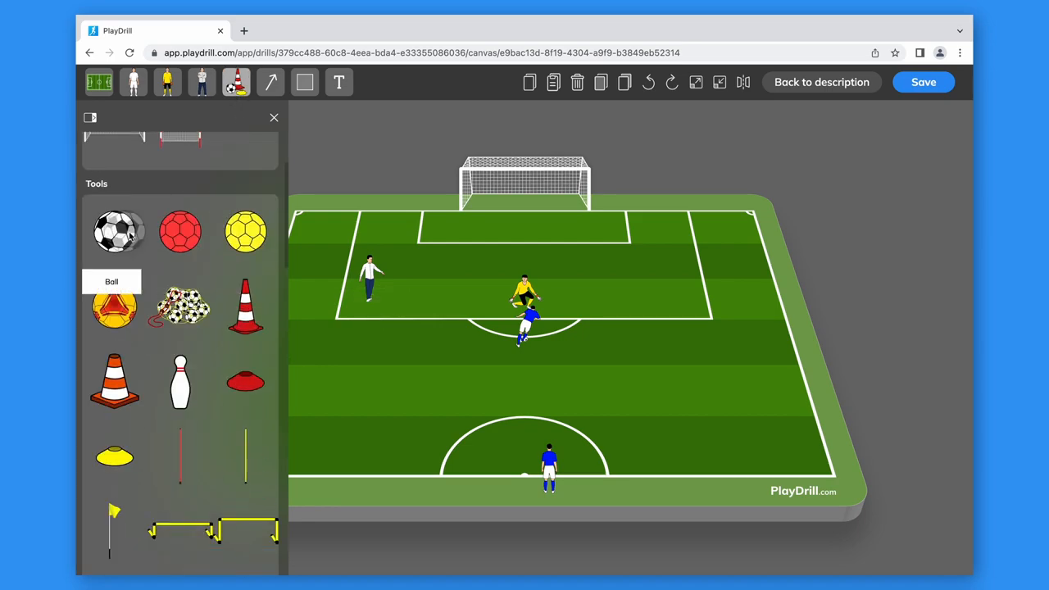
{"action": "left_click_drag", "start_coordinate": [140, 236], "coordinate": [378, 302]}
{"action": "left_click_drag", "start_coordinate": [246, 305], "coordinate": [526, 472]}
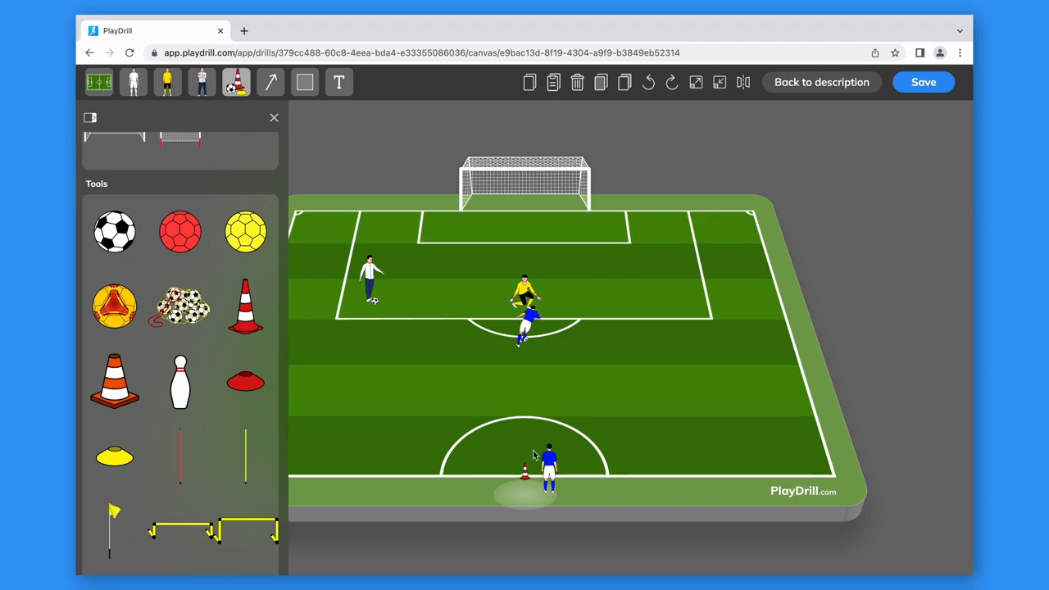
- Draw an arced pass arrow from the coach's ball to the blue player
{"action": "left_click", "coordinate": [273, 85]}
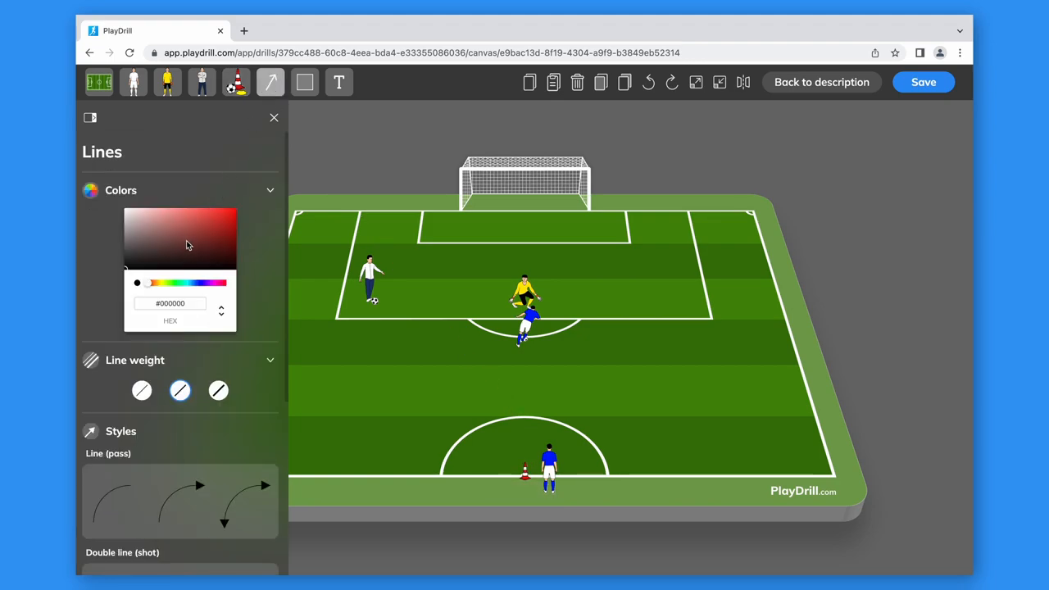
{"action": "scroll", "coordinate": [189, 246], "scroll_direction": "down", "scroll_amount": 3}
{"action": "scroll", "coordinate": [197, 271], "scroll_direction": "down", "scroll_amount": 4}
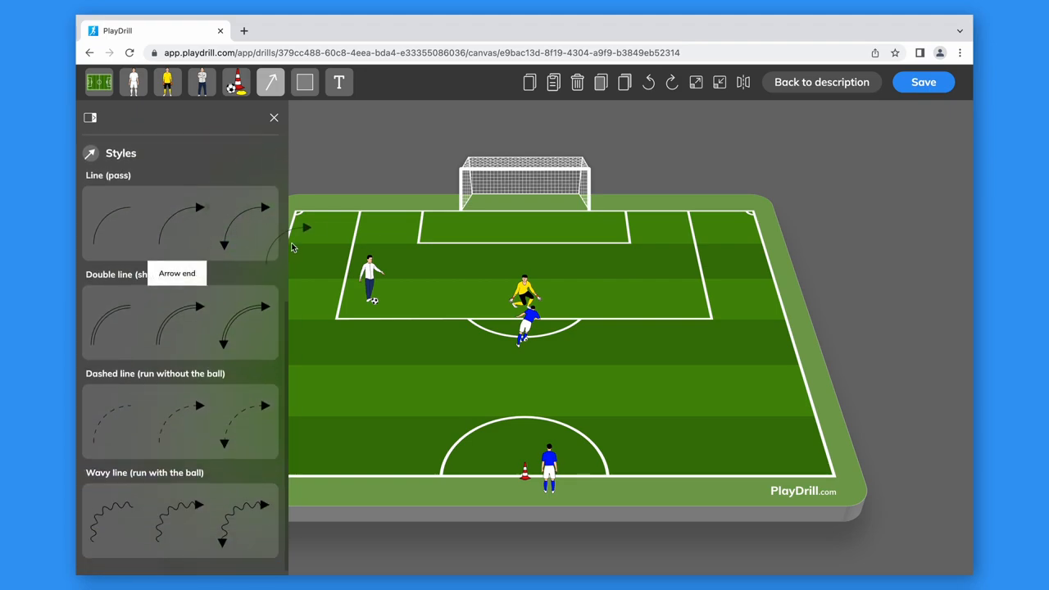
{"action": "left_click", "coordinate": [402, 342]}
{"action": "left_click_drag", "start_coordinate": [445, 484], "coordinate": [435, 400]}
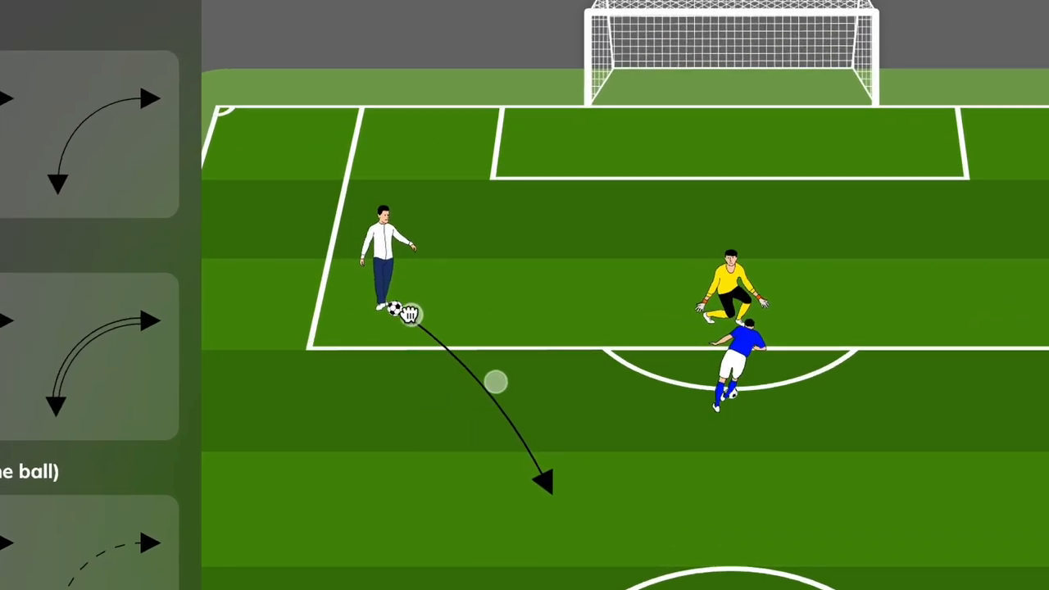
{"action": "mouse_move", "coordinate": [546, 483]}
{"action": "left_mouse_down"}
{"action": "mouse_move", "coordinate": [632, 386]}
{"action": "mouse_move", "coordinate": [684, 367]}
{"action": "left_mouse_up"}
{"action": "left_click_drag", "start_coordinate": [496, 382], "coordinate": [551, 312]}
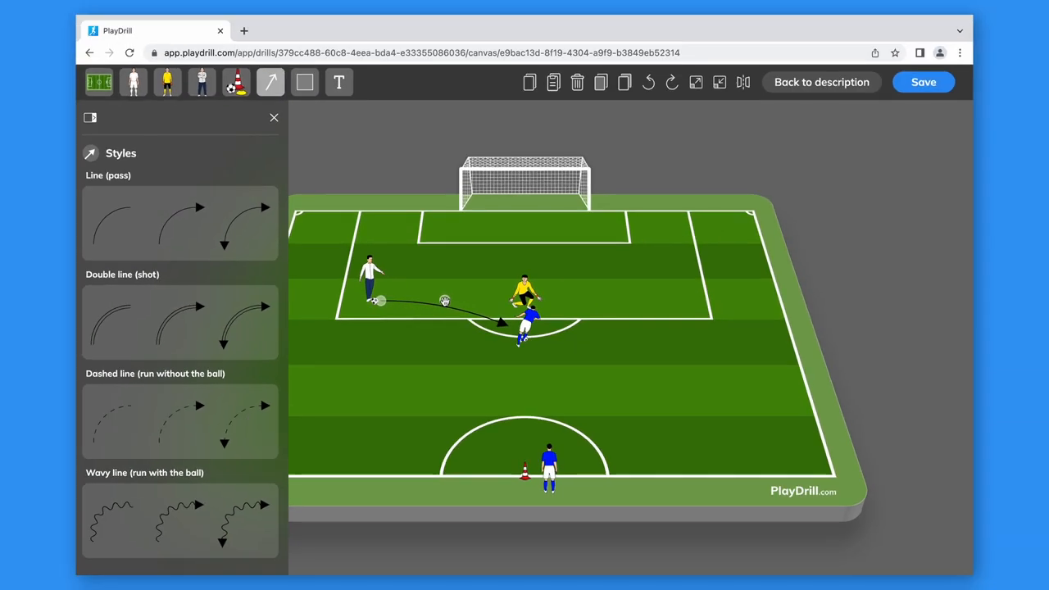
- Add a straight dashed run line starting at the cone
{"action": "left_click", "coordinate": [180, 410]}
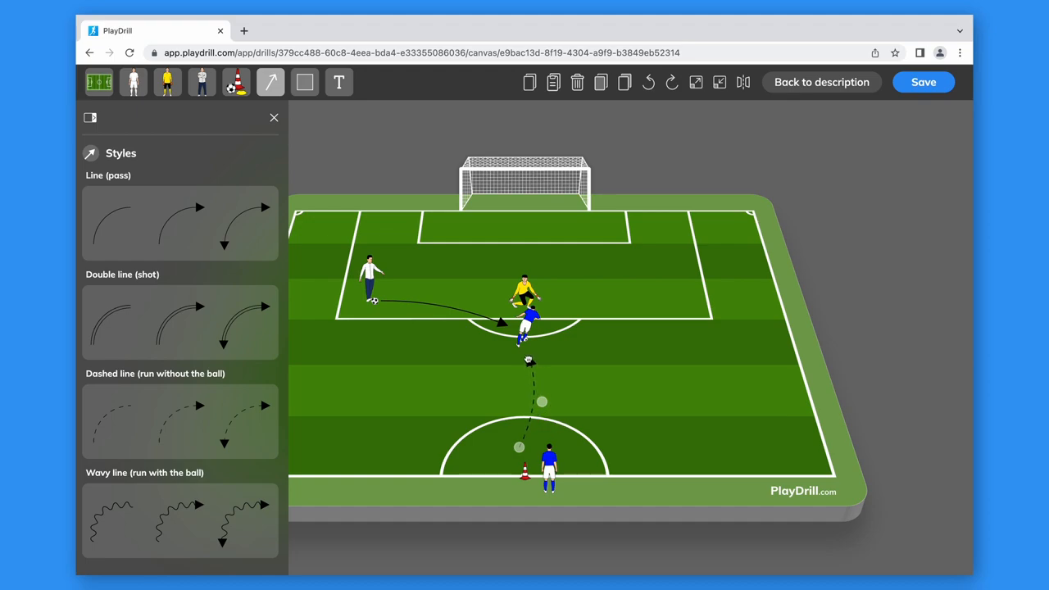
{"action": "left_click_drag", "start_coordinate": [522, 453], "coordinate": [529, 474]}
{"action": "left_click_drag", "start_coordinate": [542, 402], "coordinate": [535, 411]}
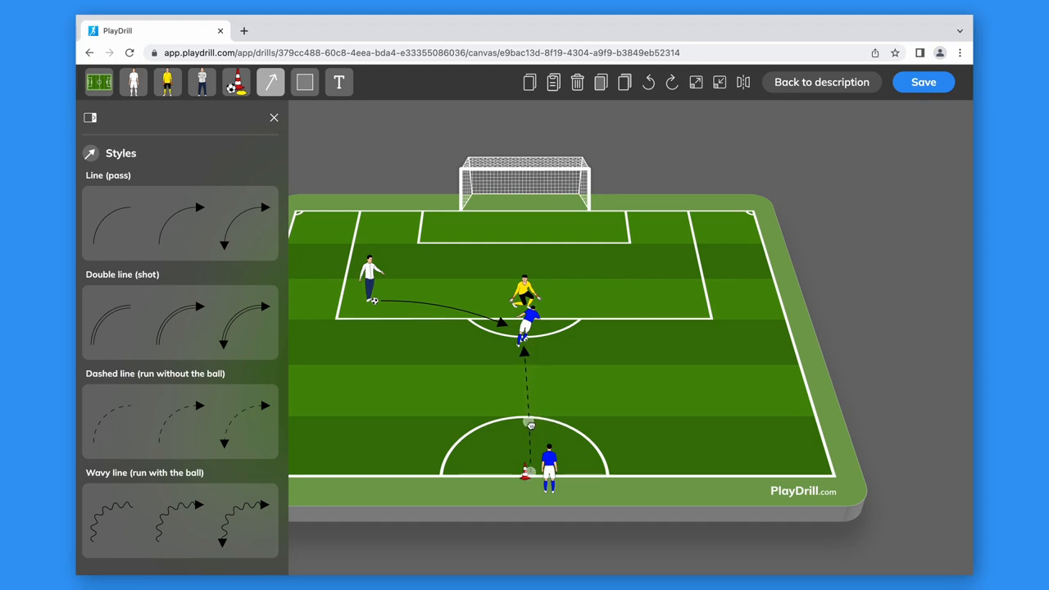
- Draw a wavy dribble from the blue player past the keeper and a double shot line into the goal
{"action": "left_click", "coordinate": [184, 517]}
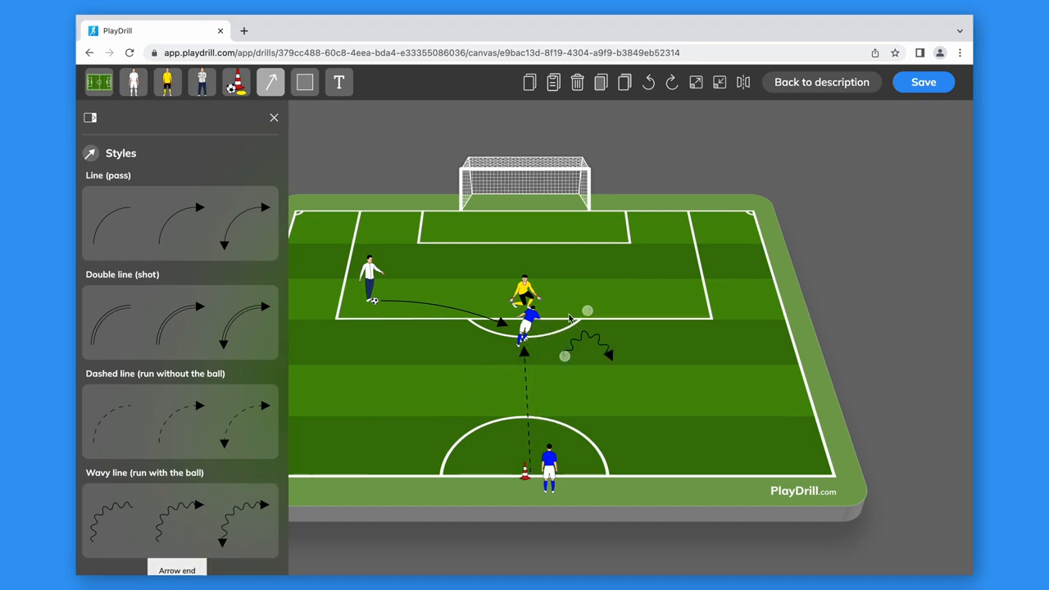
{"action": "left_click_drag", "start_coordinate": [611, 354], "coordinate": [555, 264]}
{"action": "left_click_drag", "start_coordinate": [576, 322], "coordinate": [532, 346]}
{"action": "left_click", "coordinate": [181, 322]}
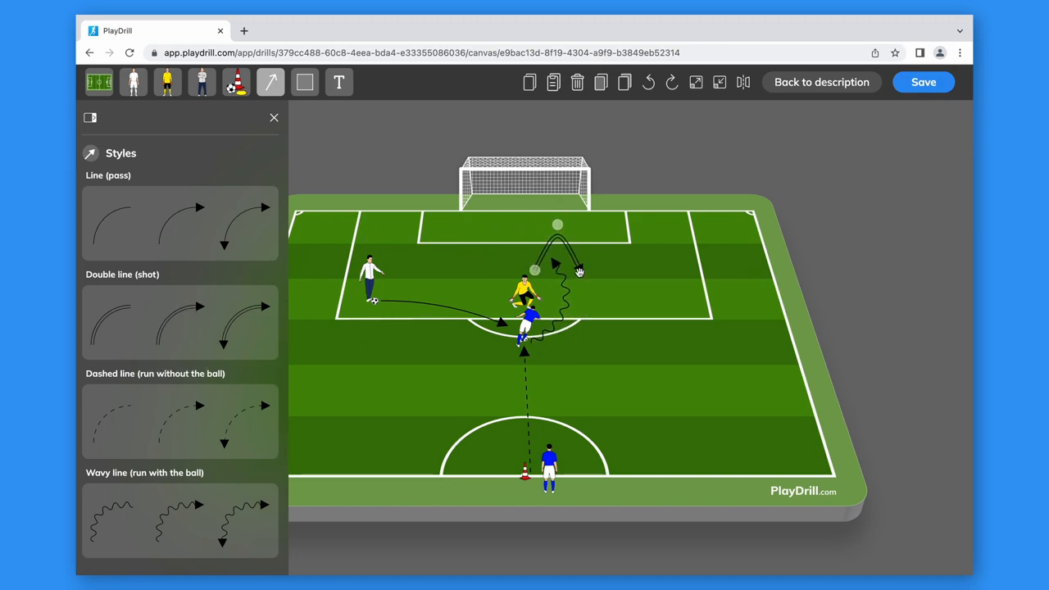
{"action": "mouse_move", "coordinate": [579, 273]}
{"action": "left_mouse_down"}
{"action": "mouse_move", "coordinate": [535, 267]}
{"action": "mouse_move", "coordinate": [550, 252]}
{"action": "mouse_move", "coordinate": [527, 223]}
{"action": "left_mouse_up"}
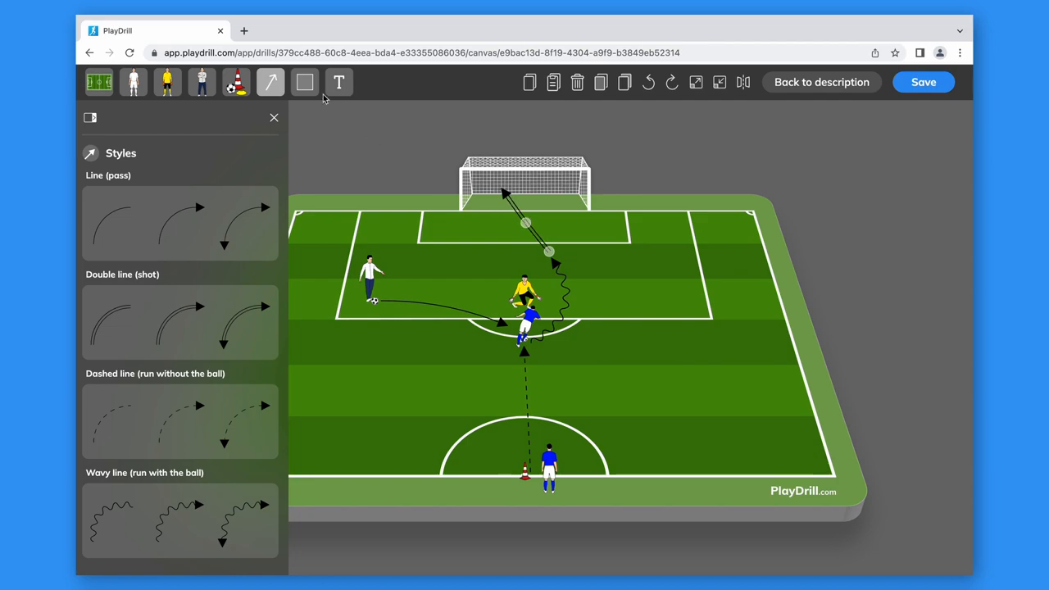
- Place a rectangular zone, reshape it into a trapezoid around keeper and striker, and send it to the back
{"action": "left_click", "coordinate": [305, 85]}
{"action": "mouse_move", "coordinate": [115, 410]}
{"action": "left_mouse_down"}
{"action": "mouse_move", "coordinate": [519, 301]}
{"action": "mouse_move", "coordinate": [482, 297]}
{"action": "mouse_move", "coordinate": [483, 270]}
{"action": "mouse_move", "coordinate": [579, 271]}
{"action": "left_mouse_up"}
{"action": "mouse_move", "coordinate": [525, 339]}
{"action": "left_mouse_down"}
{"action": "mouse_move", "coordinate": [564, 328]}
{"action": "mouse_move", "coordinate": [599, 358]}
{"action": "left_mouse_up"}
{"action": "left_click_drag", "start_coordinate": [479, 339], "coordinate": [449, 357]}
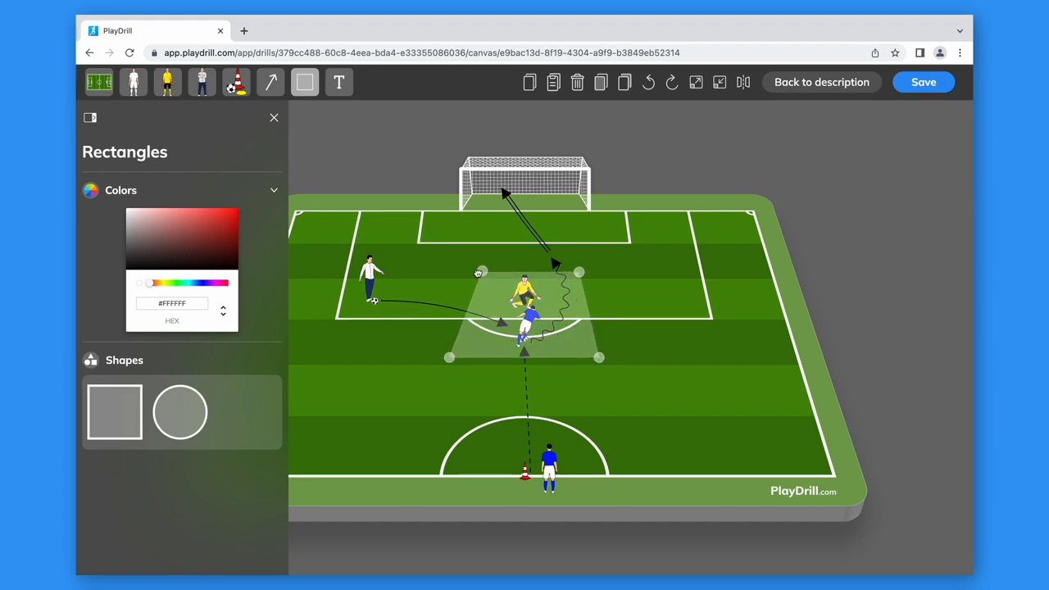
{"action": "left_click_drag", "start_coordinate": [479, 273], "coordinate": [468, 273]}
{"action": "left_click", "coordinate": [624, 83]}
{"action": "left_click", "coordinate": [624, 85]}
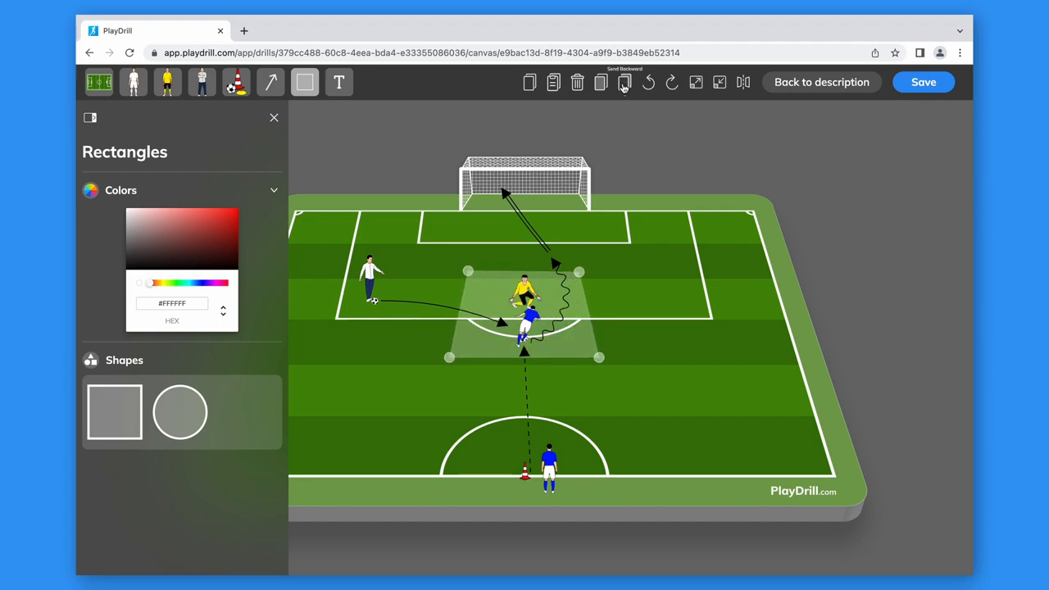
- Add a text box right of the zone and replace its placeholder with '1 vs 1'
{"action": "left_click", "coordinate": [340, 83]}
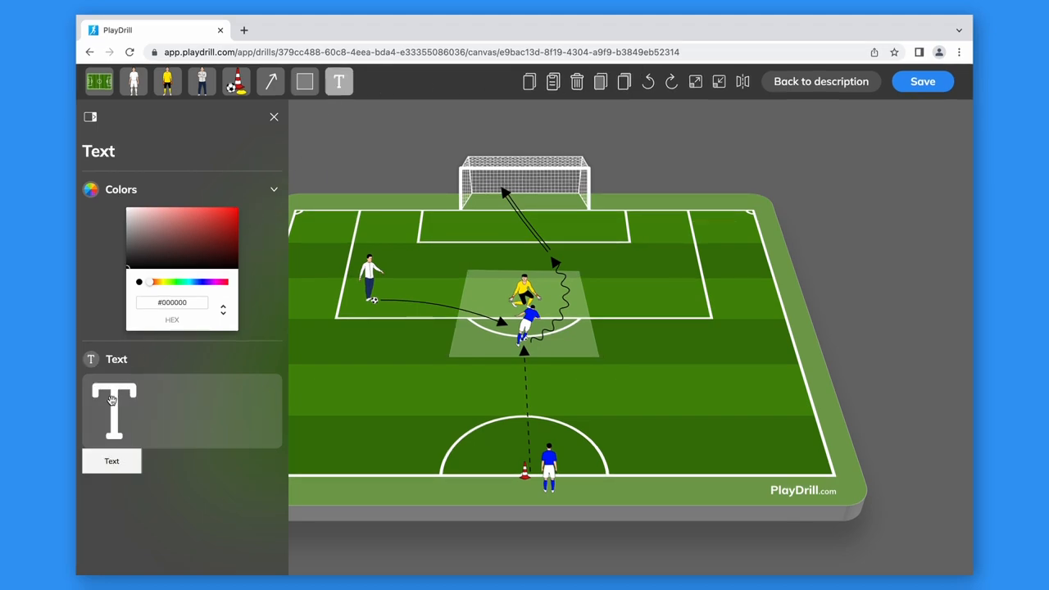
{"action": "left_click_drag", "start_coordinate": [111, 409], "coordinate": [647, 295]}
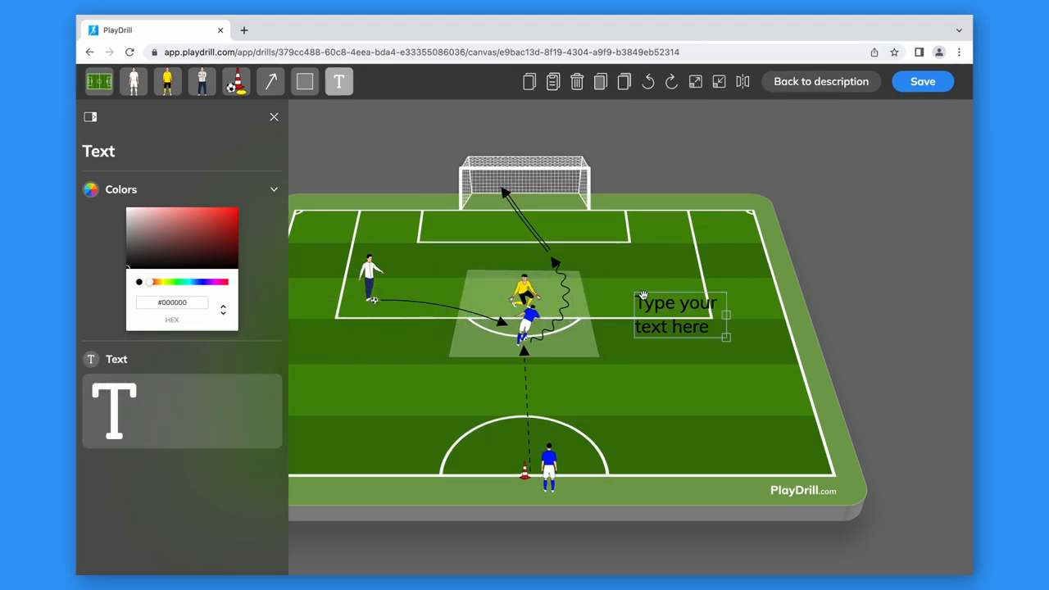
{"action": "double_click", "coordinate": [689, 327]}
{"action": "key", "text": "BackSpace"}
{"action": "key", "text": "BackSpace"}
{"action": "key", "text": "BackSpace"}
{"action": "key", "text": "BackSpace"}
{"action": "key", "text": "BackSpace"}
{"action": "key", "text": "BackSpace"}
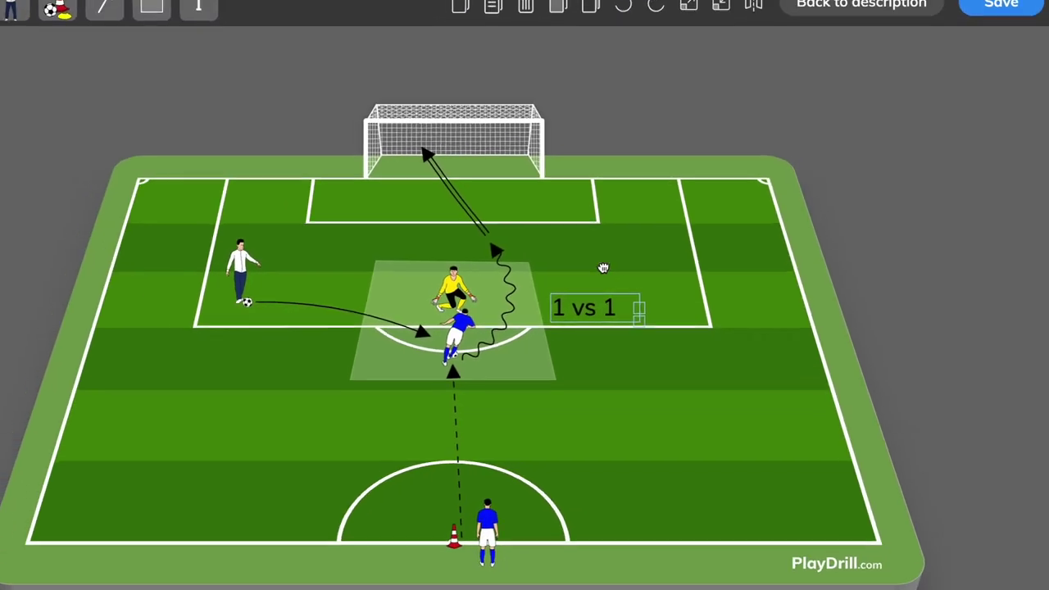
{"action": "left_click", "coordinate": [633, 274]}
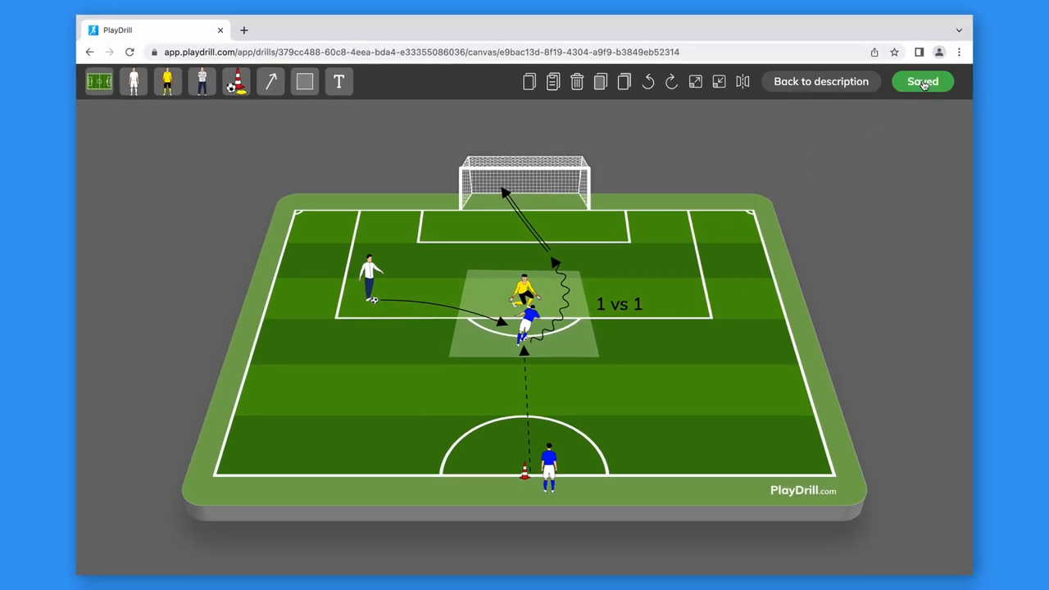
- Title the drill '1 vs 1 - dribbling and shooting' and write its set-up and execution text
{"action": "left_click", "coordinate": [822, 82]}
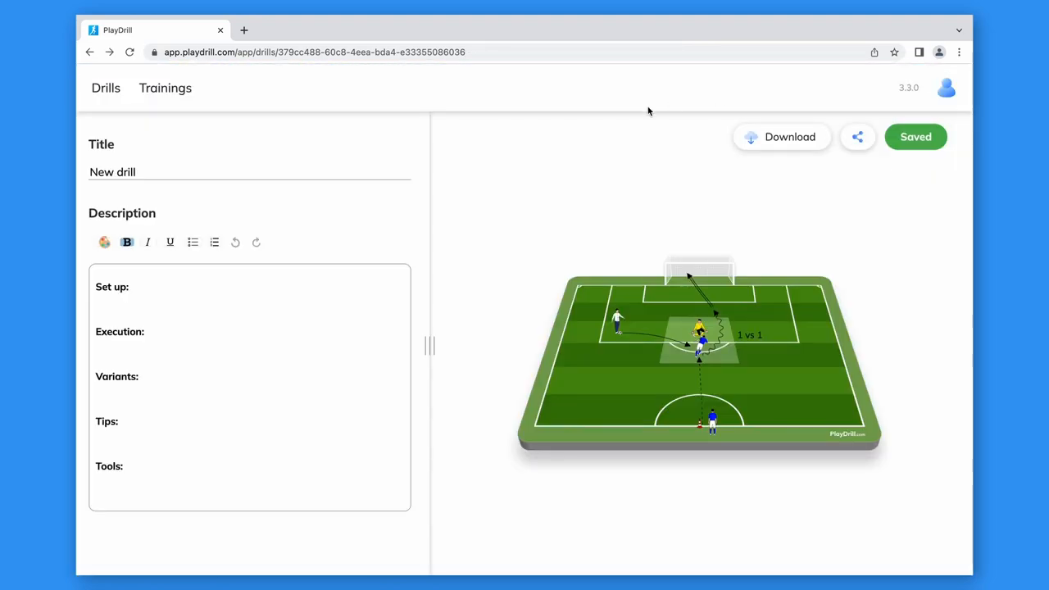
{"action": "left_click_drag", "start_coordinate": [153, 171], "coordinate": [92, 174]}
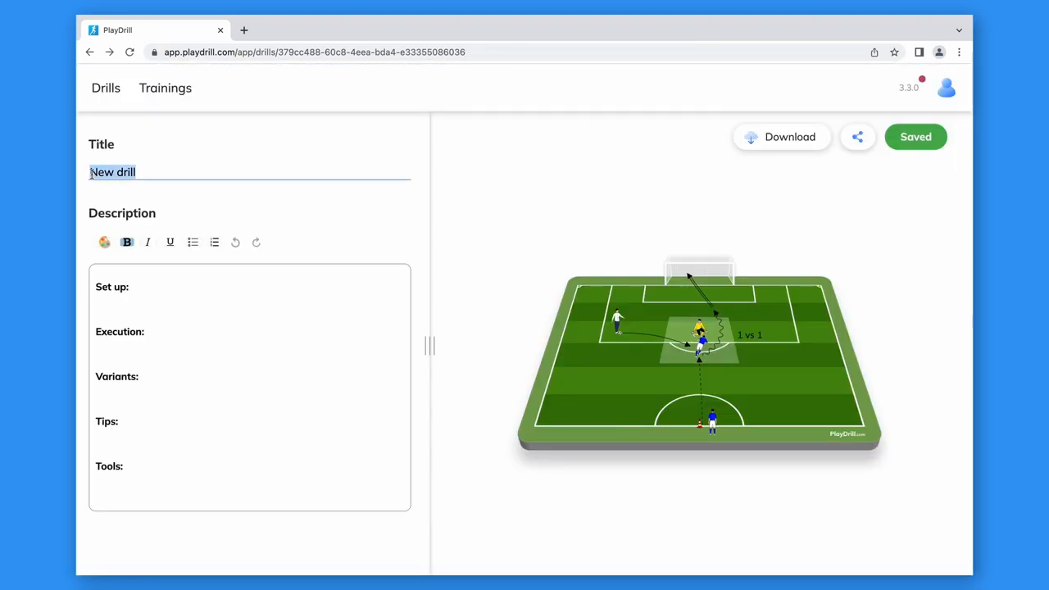
{"action": "type", "text": "1 vs 1 -"}
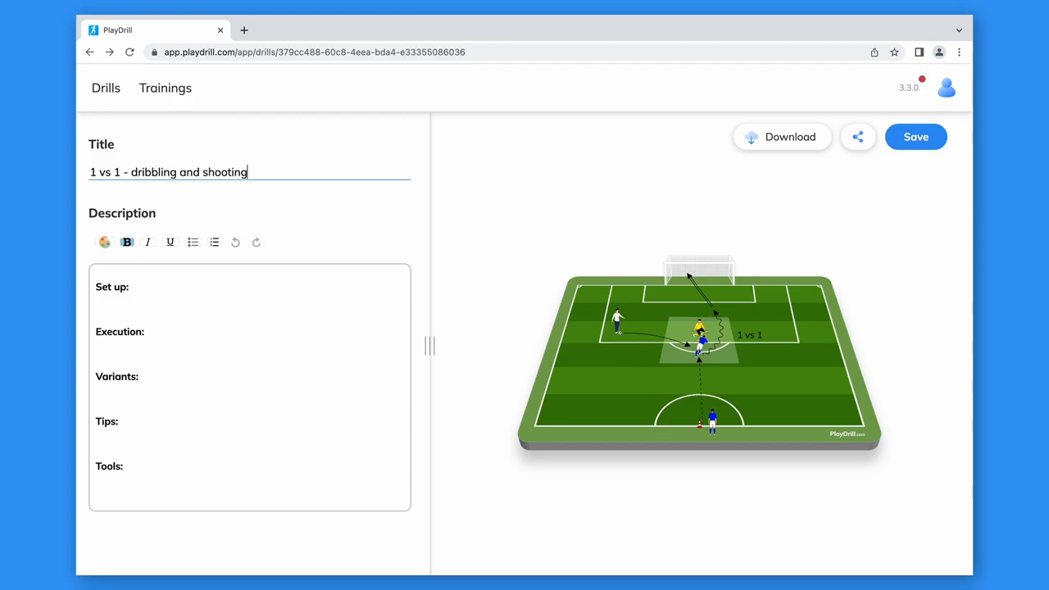
{"action": "left_click", "coordinate": [107, 307]}
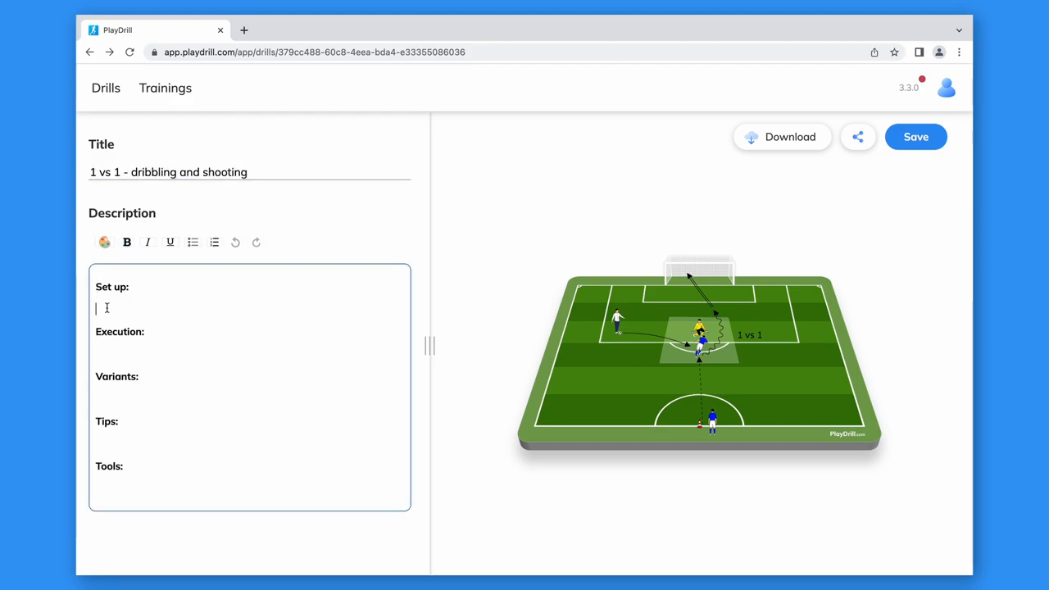
{"action": "type", "text": "Players line up on the midfield line. The goalkeeper is on the goal line The coach stands on the corner of the penalty area."}
{"action": "key", "text": "Down"}
{"action": "type", "text": "On the coach's whistle, the player starts running"}
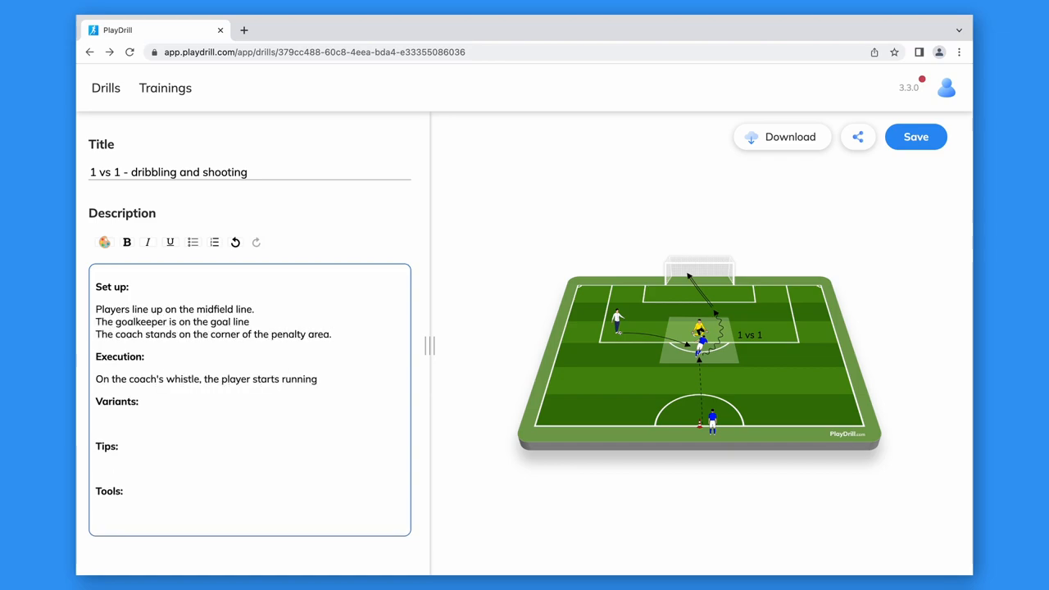
{"action": "type", "text": " toward the goal and the coach passes the ball on the edge of the penalty area. The player receives the ball, dribbles the goalkeeper and shoots at the goal."}
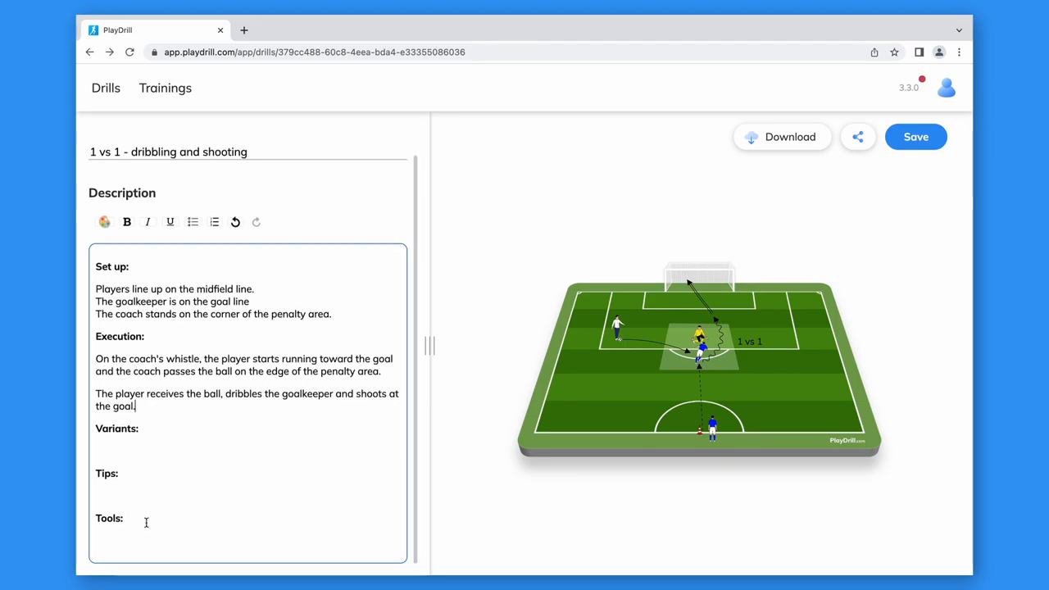
- Remove the unused Variants, Tips and Tools headings and save the drill
{"action": "left_click_drag", "start_coordinate": [156, 525], "coordinate": [90, 432]}
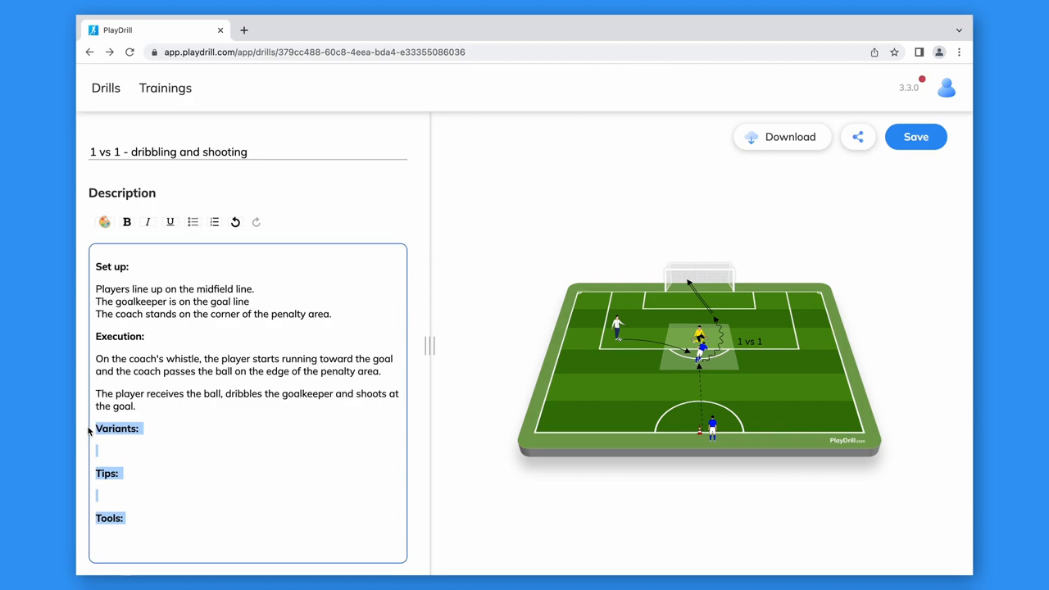
{"action": "key", "text": "BackSpace"}
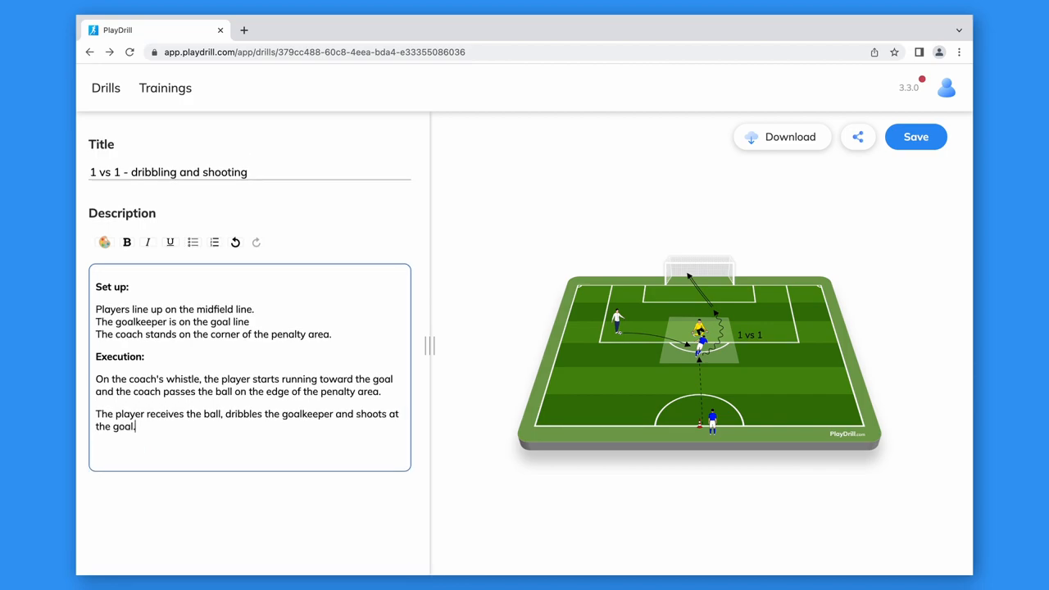
{"action": "left_click", "coordinate": [918, 139]}
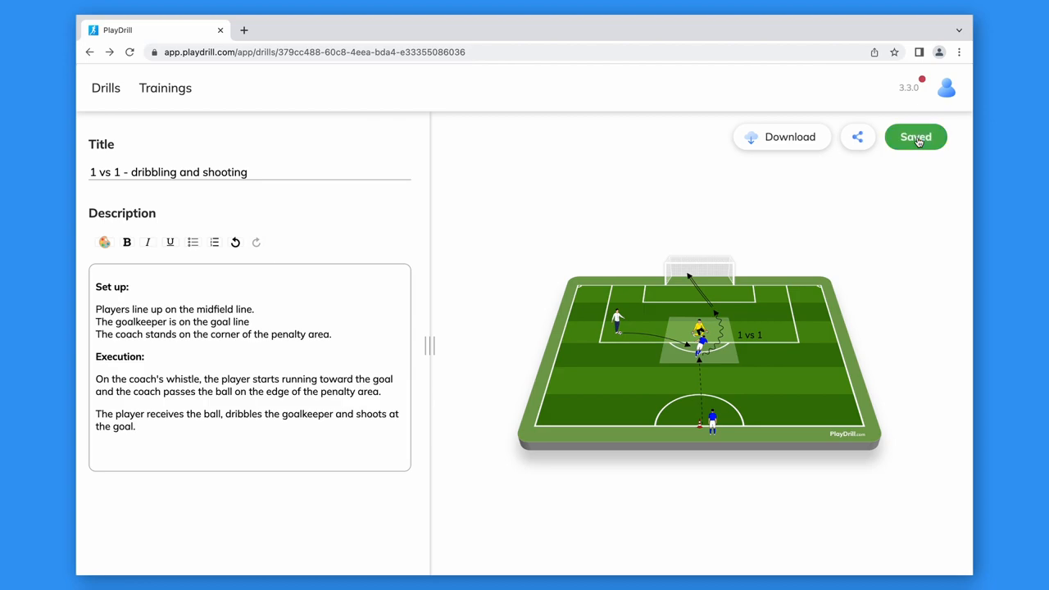
- Enable link sharing, copy the drill's link, and return to the saved drills list
{"action": "left_click", "coordinate": [792, 145]}
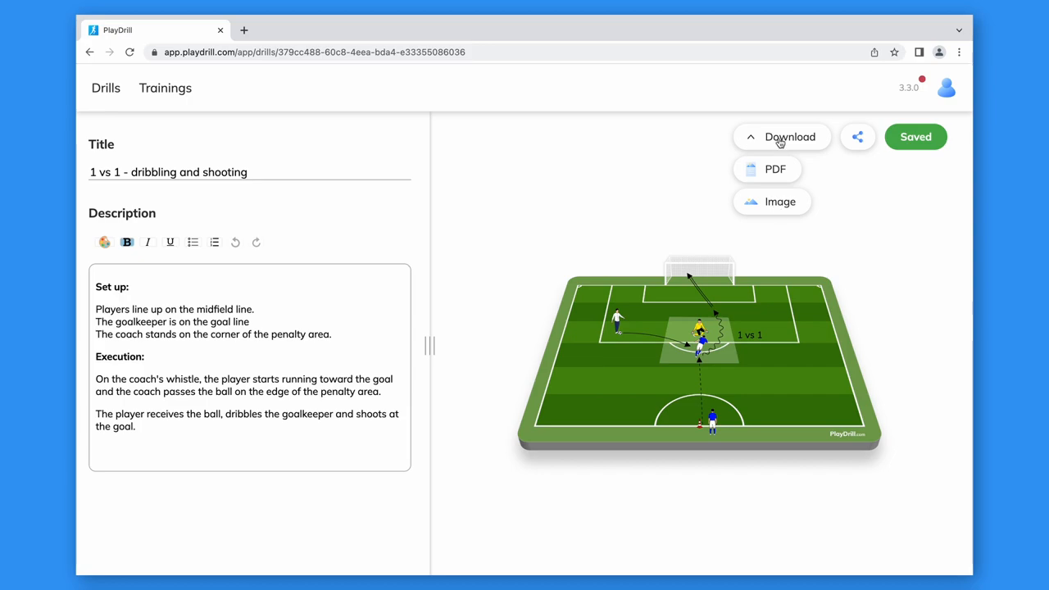
{"action": "left_click", "coordinate": [791, 137]}
{"action": "left_click", "coordinate": [864, 141]}
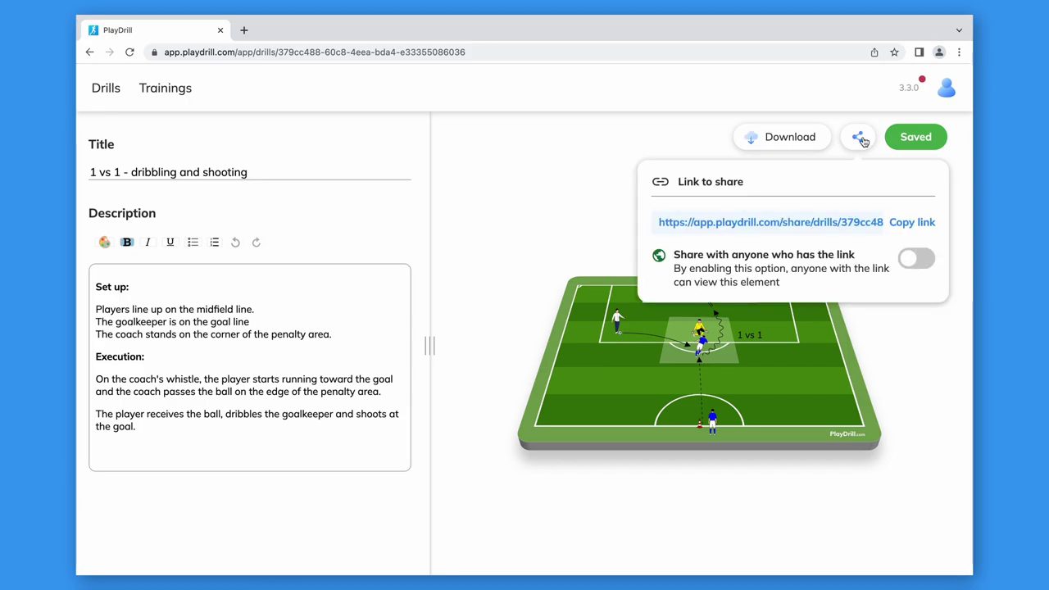
{"action": "left_click", "coordinate": [917, 224]}
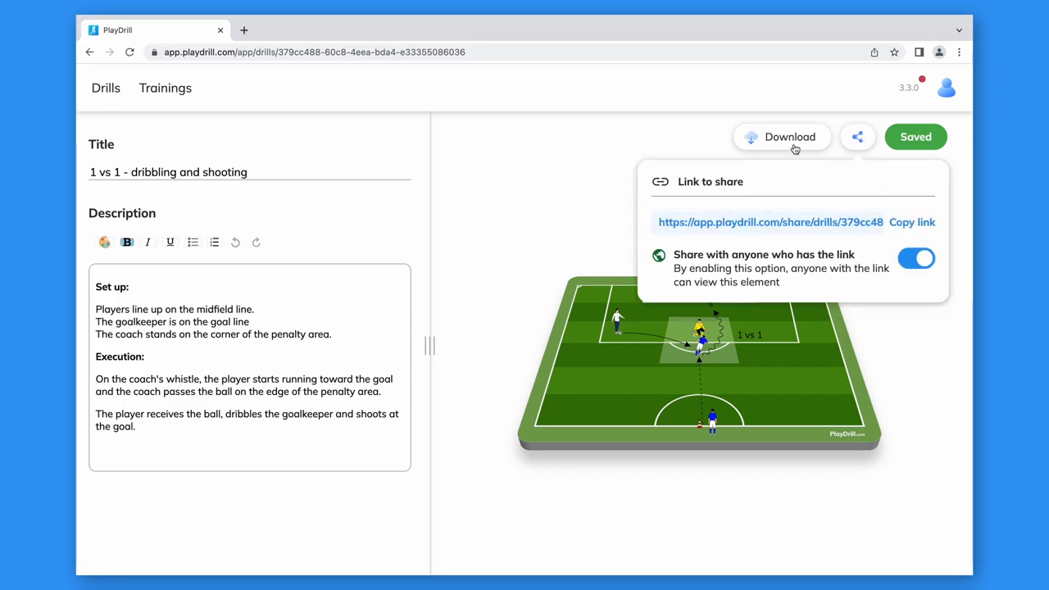
{"action": "left_click", "coordinate": [696, 143]}
{"action": "left_click", "coordinate": [106, 88]}
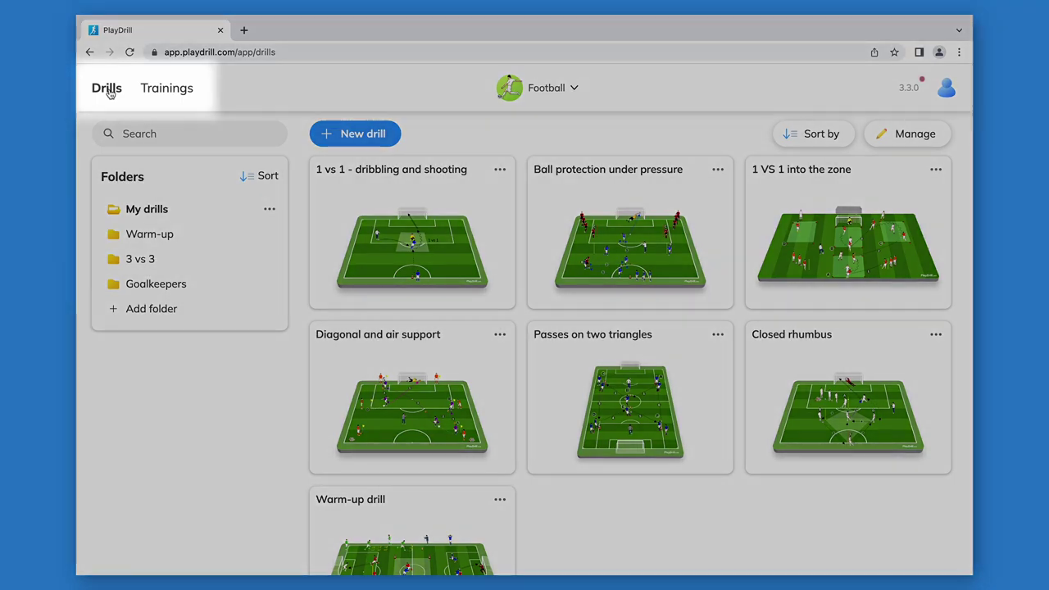
- Start a new training with 1 vs 1 dribbling, 1 VS 1 into the zone, Ball protection and Closed rhumbus
{"action": "left_click", "coordinate": [167, 91]}
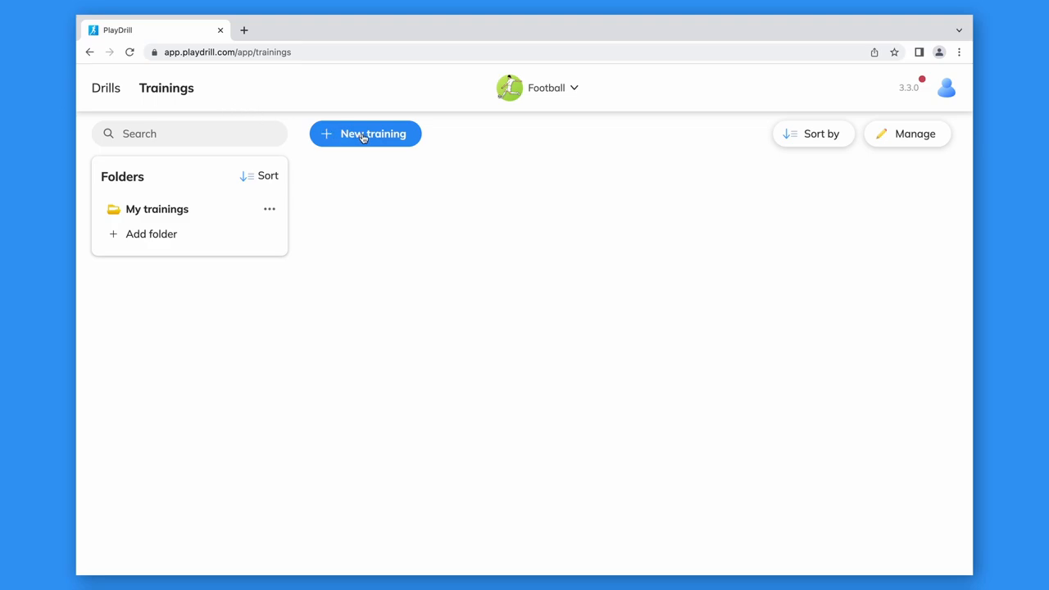
{"action": "left_click", "coordinate": [364, 138]}
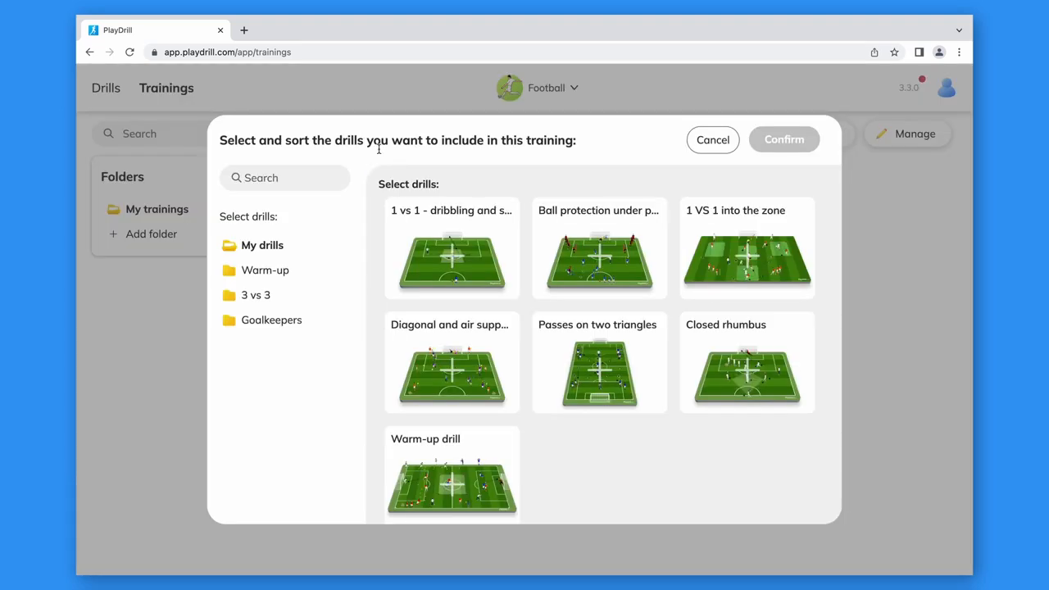
{"action": "left_click", "coordinate": [460, 259]}
{"action": "scroll", "coordinate": [459, 254], "scroll_direction": "down", "scroll_amount": 2}
{"action": "left_click", "coordinate": [582, 344]}
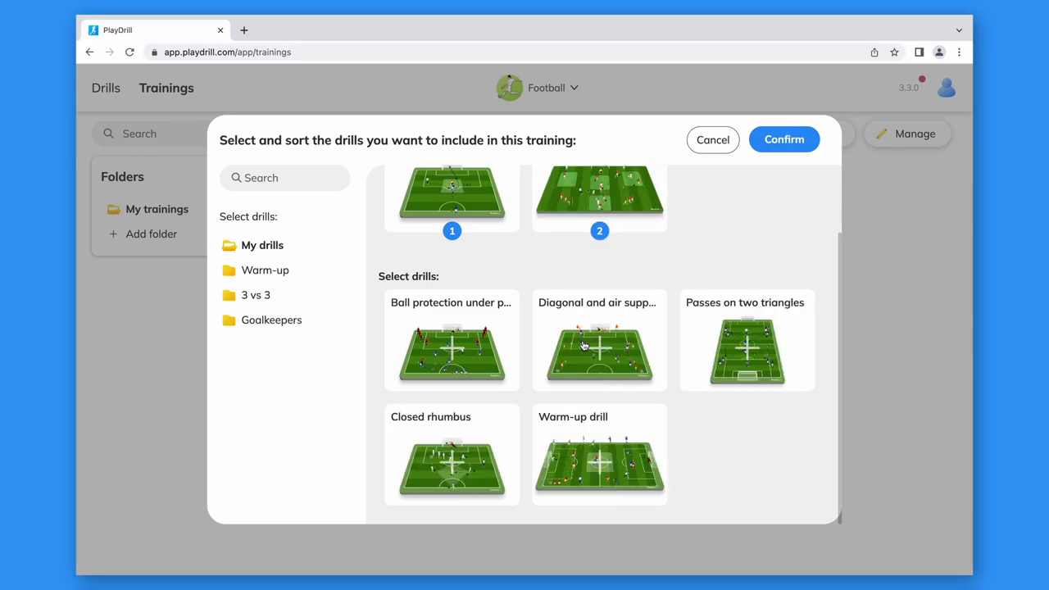
{"action": "left_click", "coordinate": [460, 350]}
{"action": "left_click", "coordinate": [739, 339]}
{"action": "scroll", "coordinate": [739, 339], "scroll_direction": "up", "scroll_amount": 1}
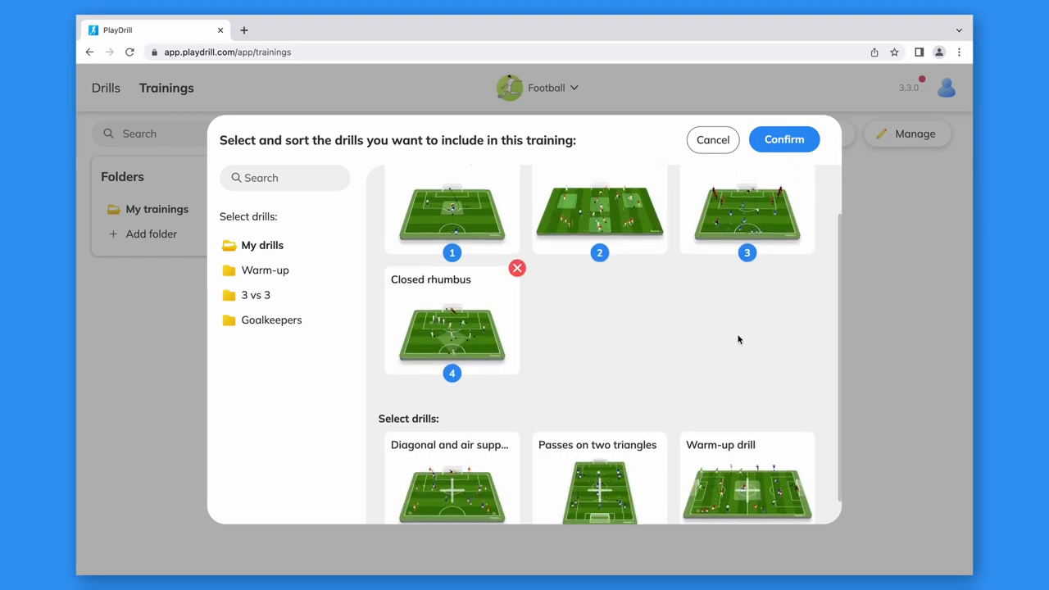
- Reorder so Closed rhumbus is second and 1 VS 1 into the zone third, then confirm
{"action": "left_click_drag", "start_coordinate": [604, 277], "coordinate": [741, 280]}
{"action": "left_click_drag", "start_coordinate": [462, 381], "coordinate": [580, 252]}
{"action": "left_click", "coordinate": [792, 139]}
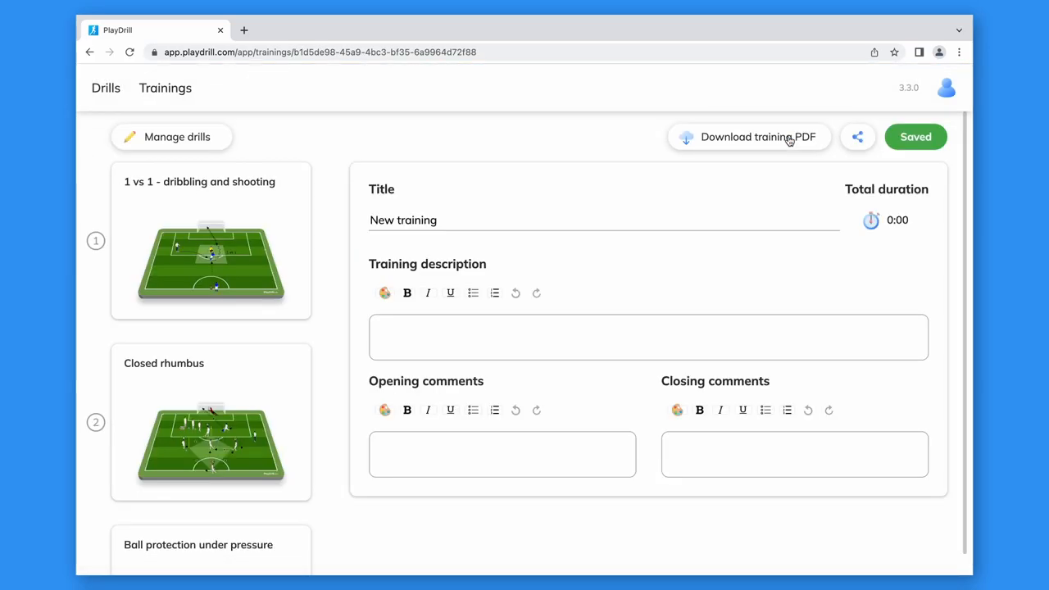
- Set the first two drills' durations to 15 and 30 minutes
{"action": "left_click", "coordinate": [527, 224]}
{"action": "left_click", "coordinate": [416, 343]}
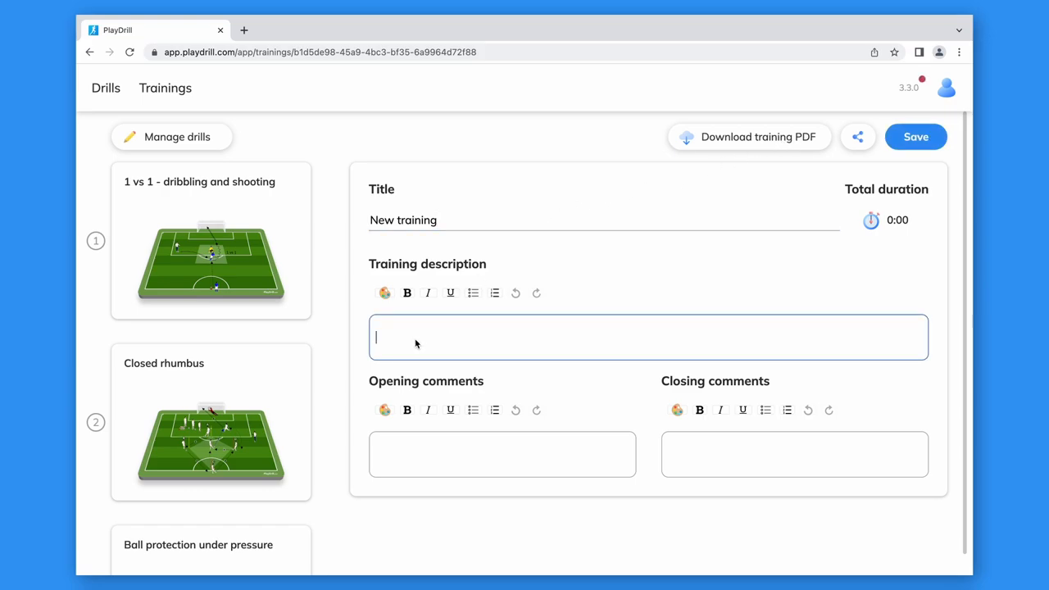
{"action": "left_click", "coordinate": [224, 248]}
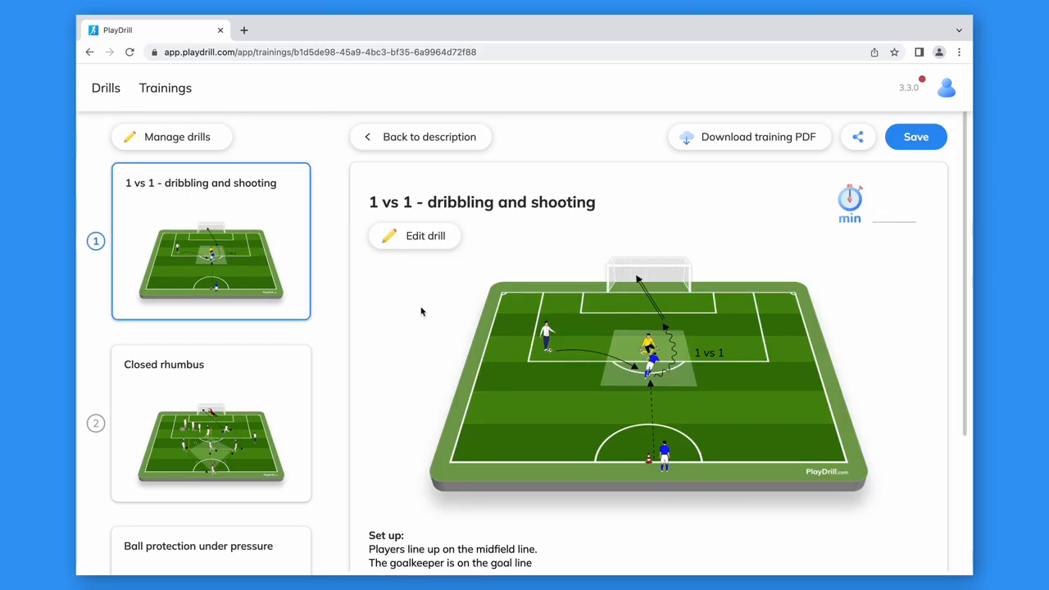
{"action": "scroll", "coordinate": [423, 311], "scroll_direction": "down", "scroll_amount": 2}
{"action": "scroll", "coordinate": [423, 311], "scroll_direction": "up", "scroll_amount": 1}
{"action": "scroll", "coordinate": [424, 312], "scroll_direction": "up", "scroll_amount": 2}
{"action": "left_click", "coordinate": [893, 209]}
{"action": "type", "text": "15"}
{"action": "left_click", "coordinate": [211, 423]}
{"action": "type", "text": "30"}
{"action": "scroll", "coordinate": [273, 433], "scroll_direction": "down", "scroll_amount": 2}
- Set the third and fourth drills to 30 and 20 minutes, totalling 1:35, and return to the description
{"action": "left_click", "coordinate": [274, 434]}
{"action": "left_click", "coordinate": [893, 209]}
{"action": "type", "text": "30"}
{"action": "scroll", "coordinate": [276, 403], "scroll_direction": "down", "scroll_amount": 2}
{"action": "left_click", "coordinate": [276, 409]}
{"action": "left_click", "coordinate": [883, 201]}
{"action": "type", "text": "20"}
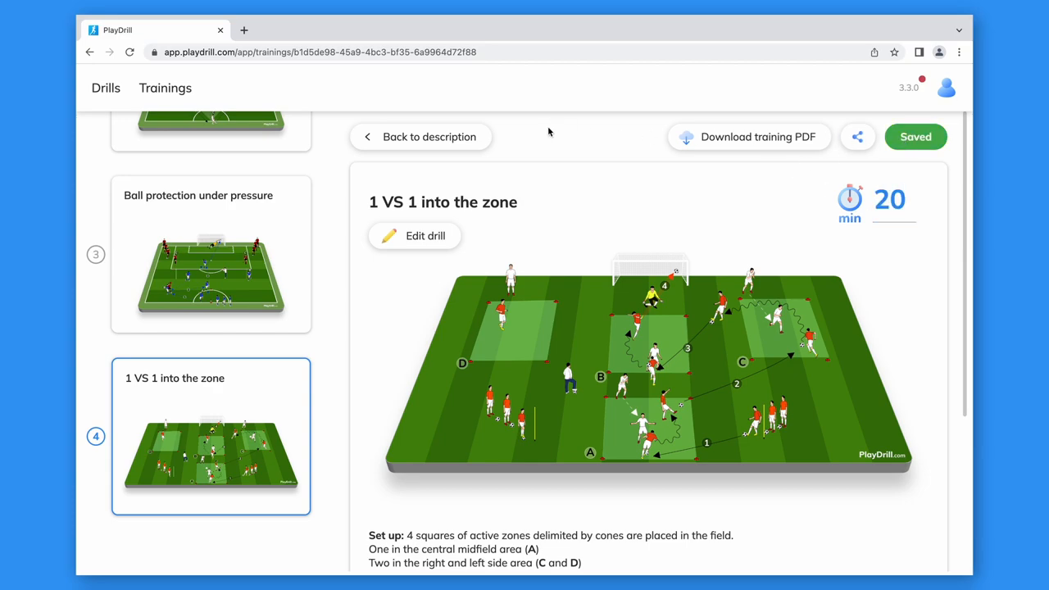
{"action": "left_click", "coordinate": [418, 139]}
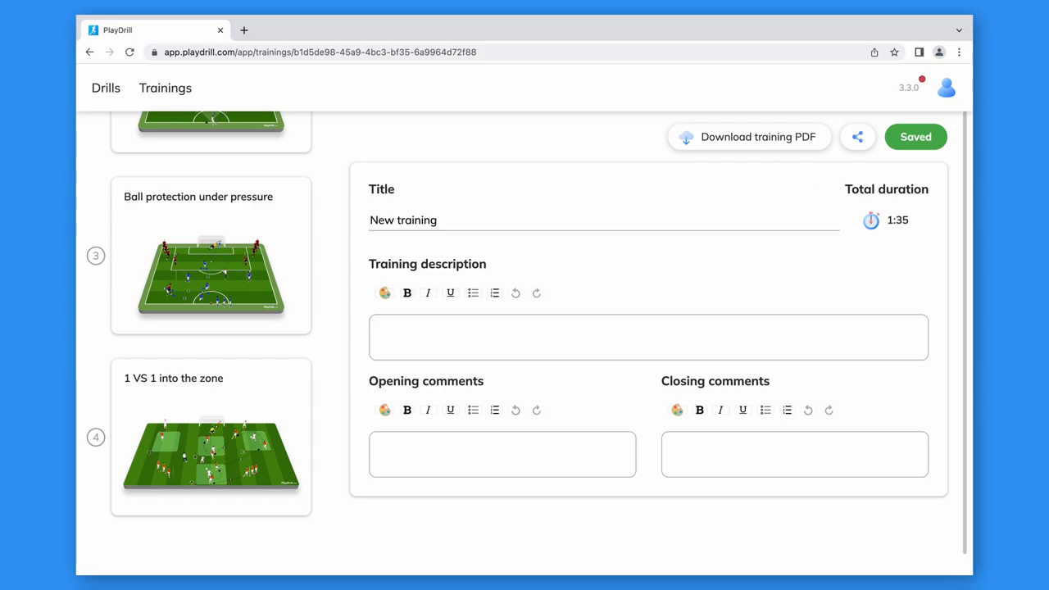
- Download the whole training as 'New training.pdf'
{"action": "left_click", "coordinate": [770, 140]}
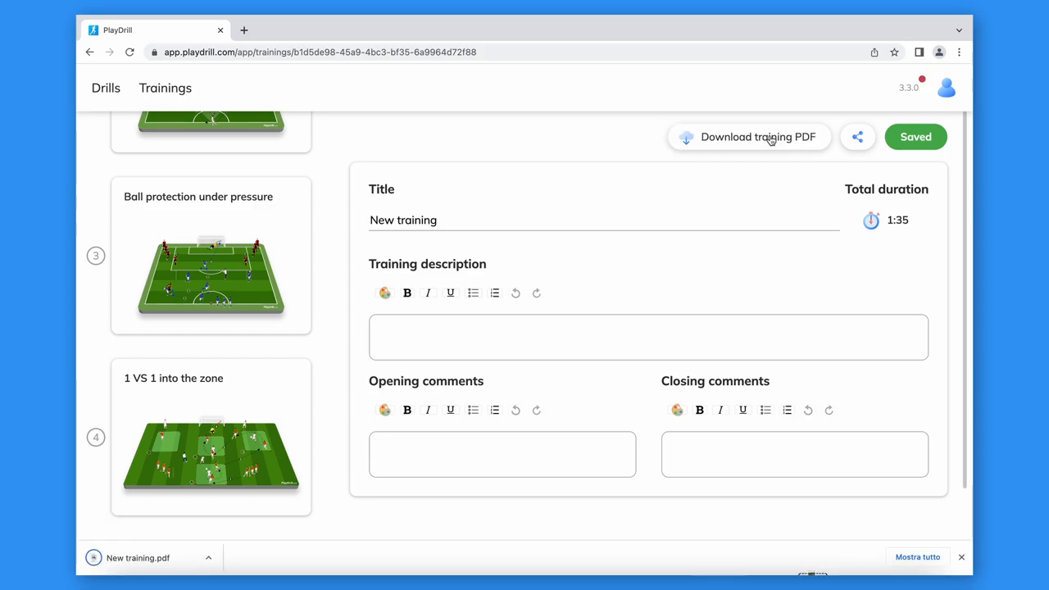